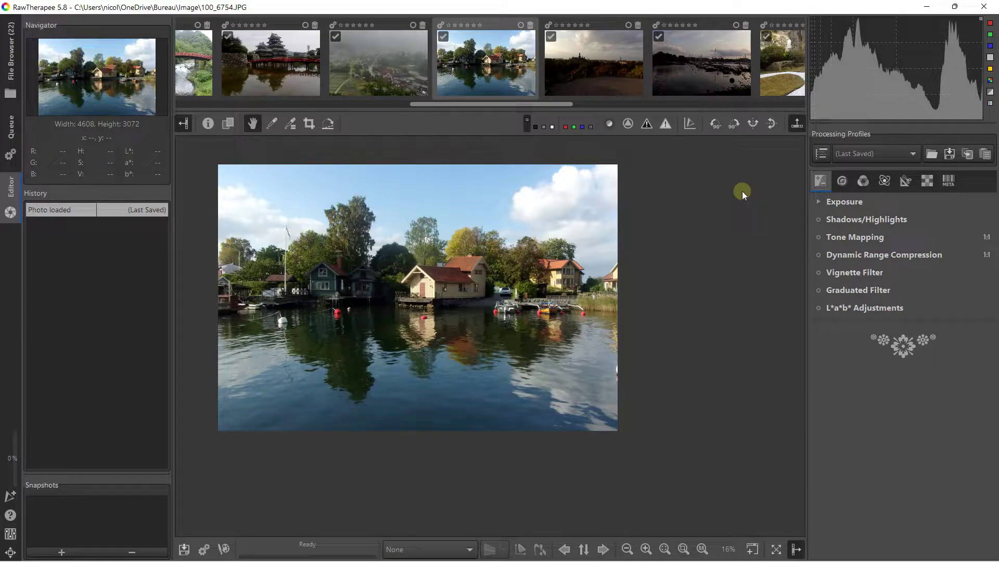
Zoom the preview from 16% to 50% on the yellow lakeside house
scroll(245, 225, "up", 2)
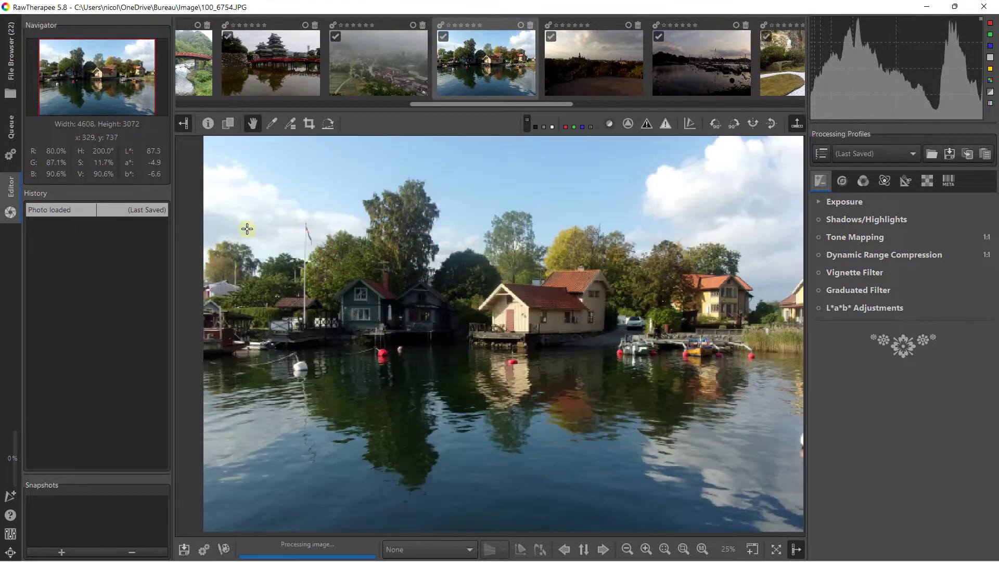
scroll(312, 227, "down", 1)
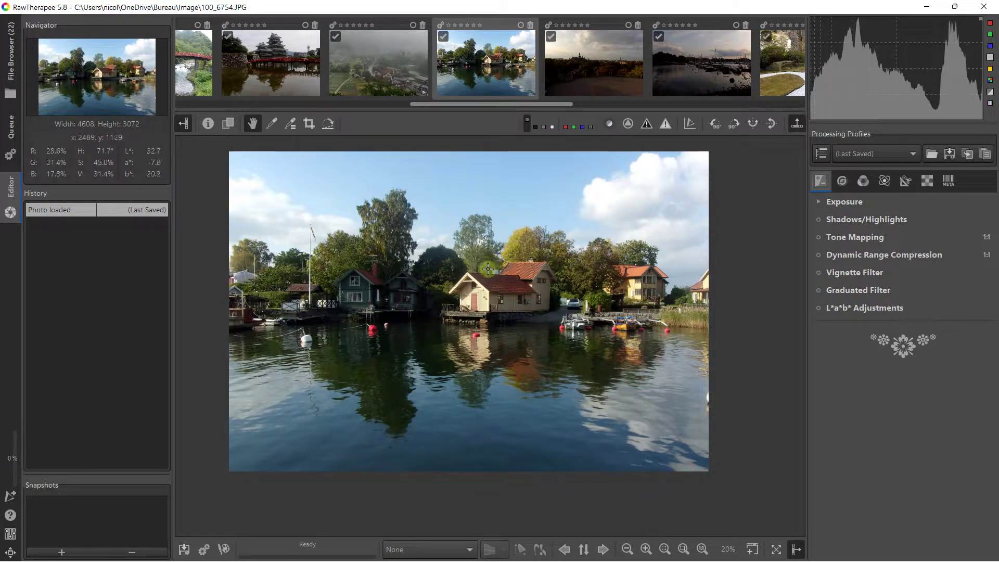
scroll(490, 265, "up", 1)
scroll(488, 290, "up", 1)
scroll(488, 290, "up", 1)
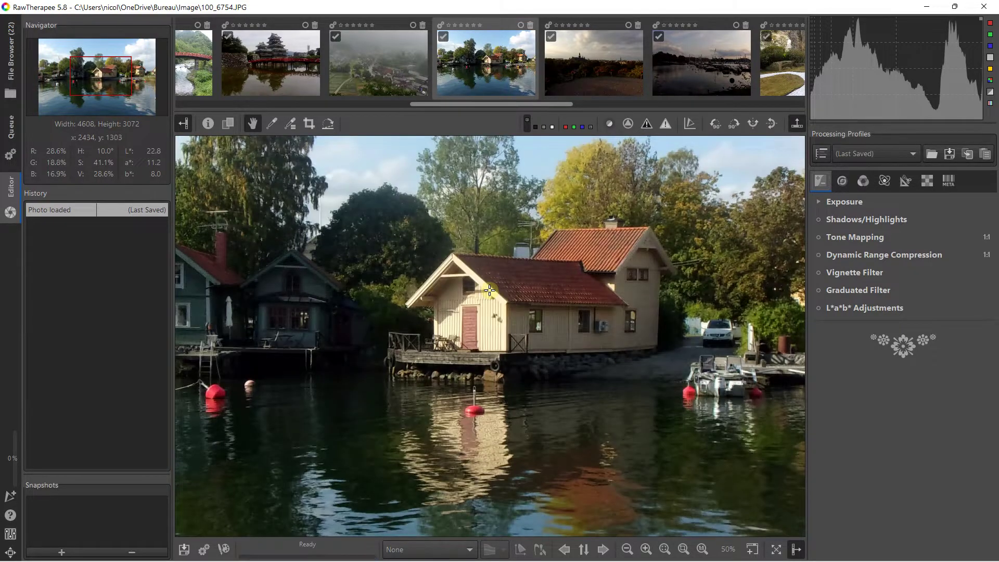
Expand Sharpening under the Detail tools and zoom the preview to 100%
left_click(845, 183)
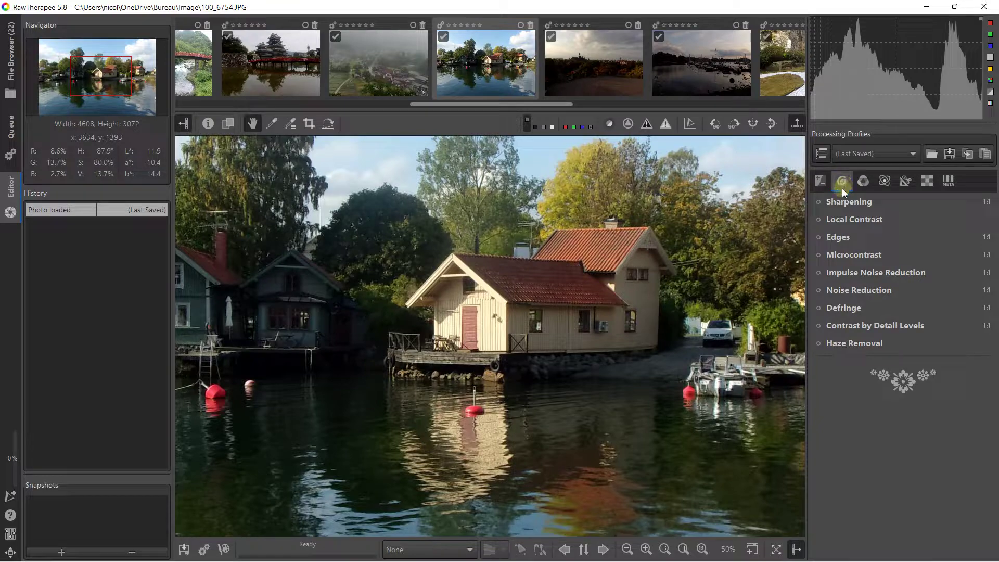
left_click(837, 203)
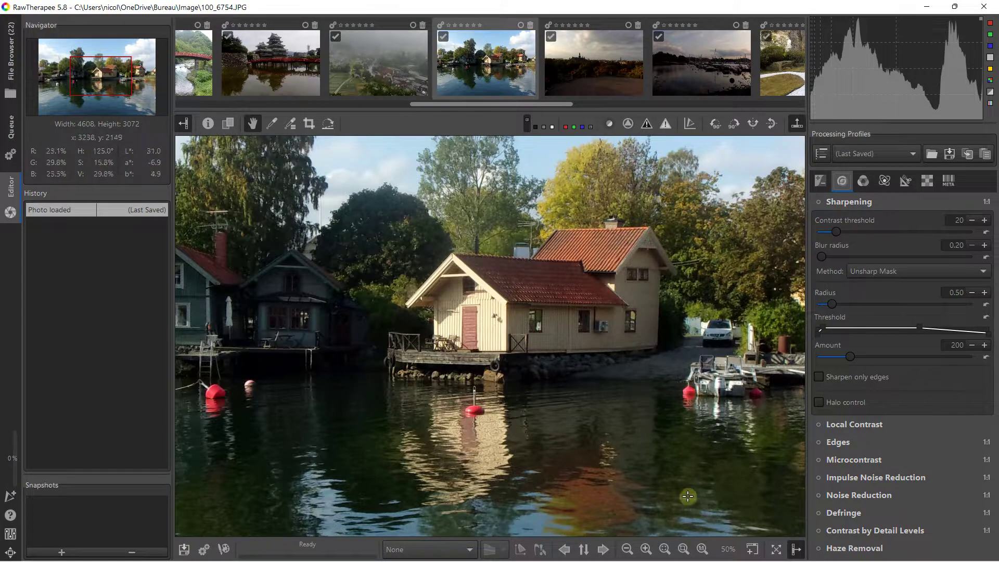
scroll(578, 320, "up", 1)
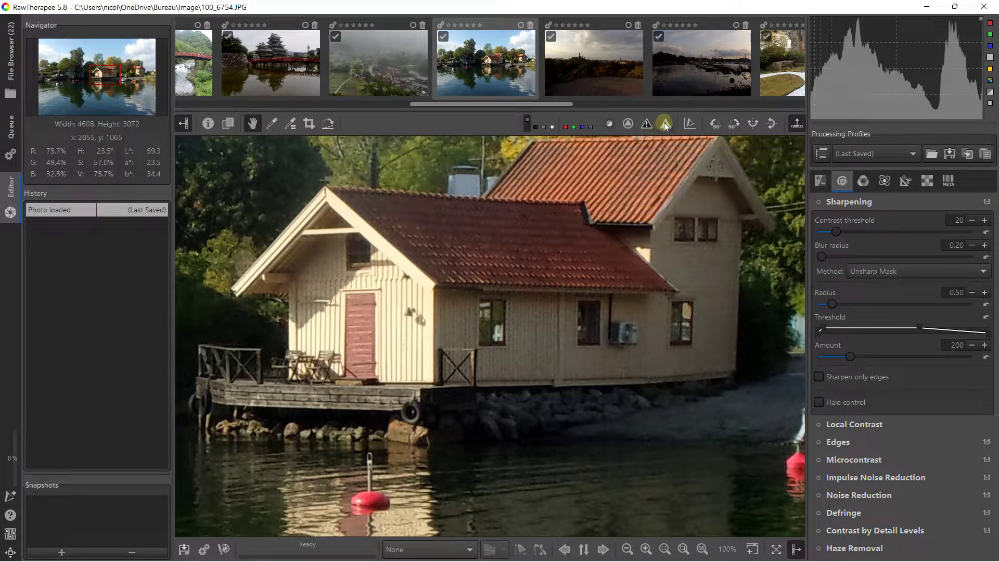
Show the sharpening contrast mask and enable Sharpening on the house photo
left_click(628, 125)
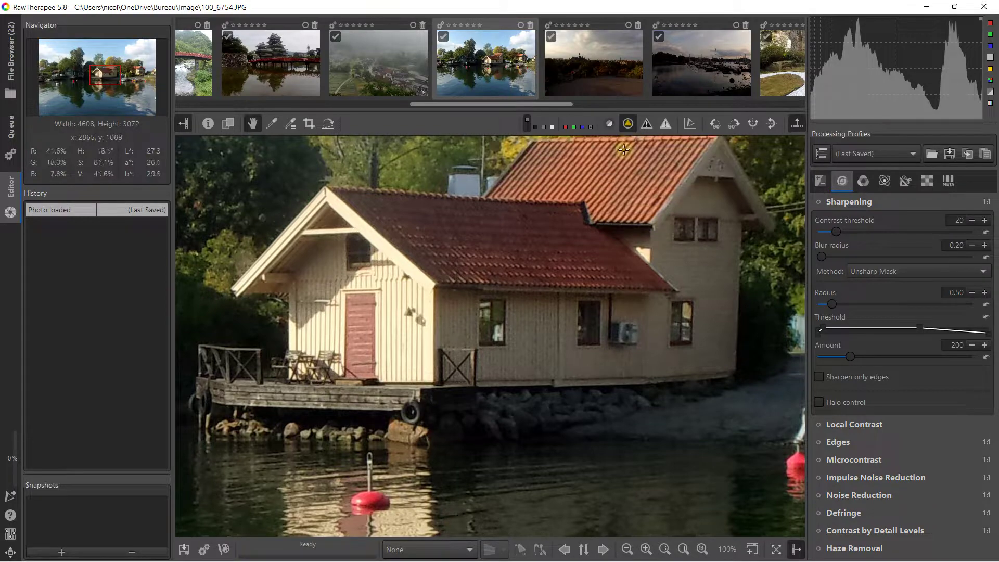
scroll(286, 320, "up", 1)
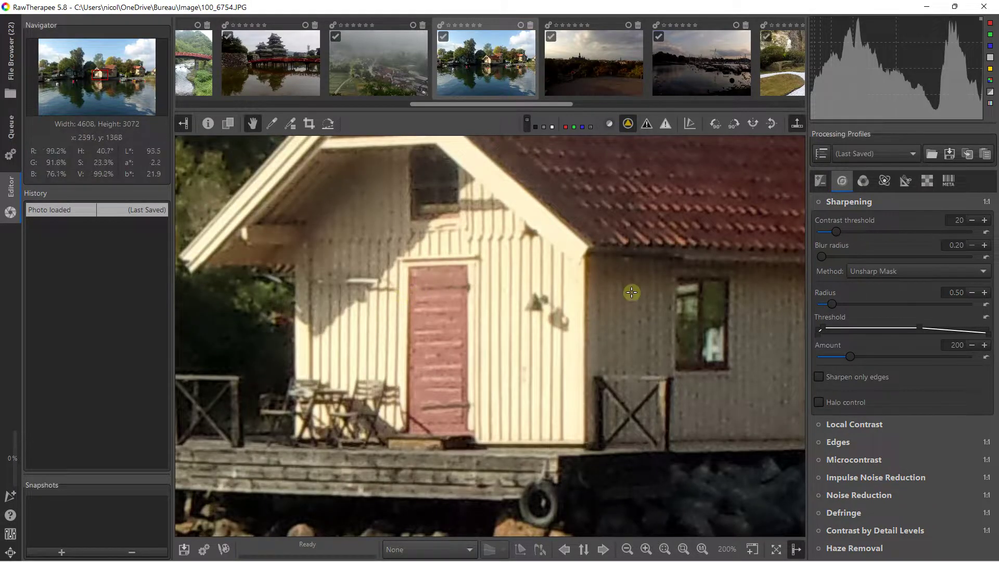
scroll(591, 314, "down", 1)
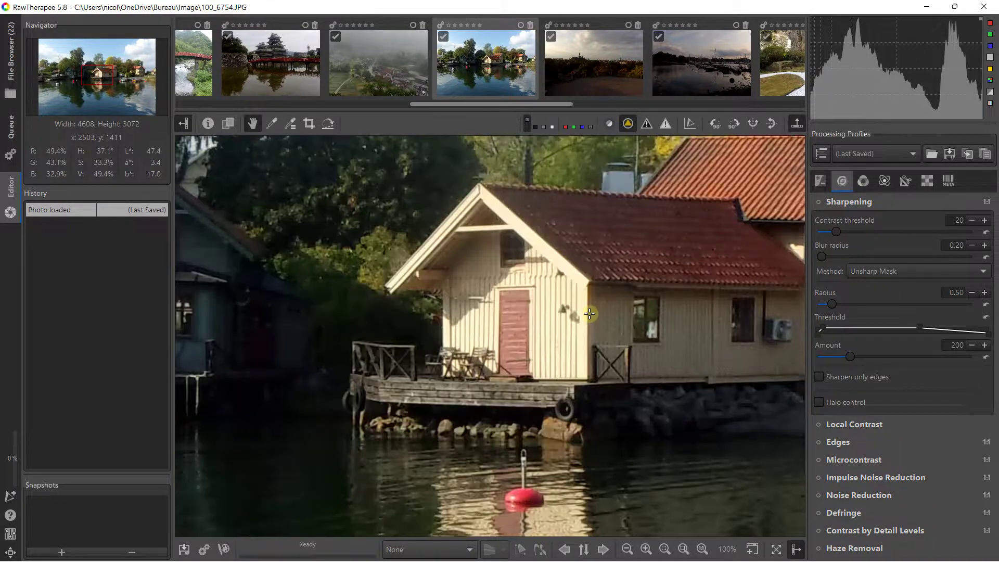
left_click(818, 202)
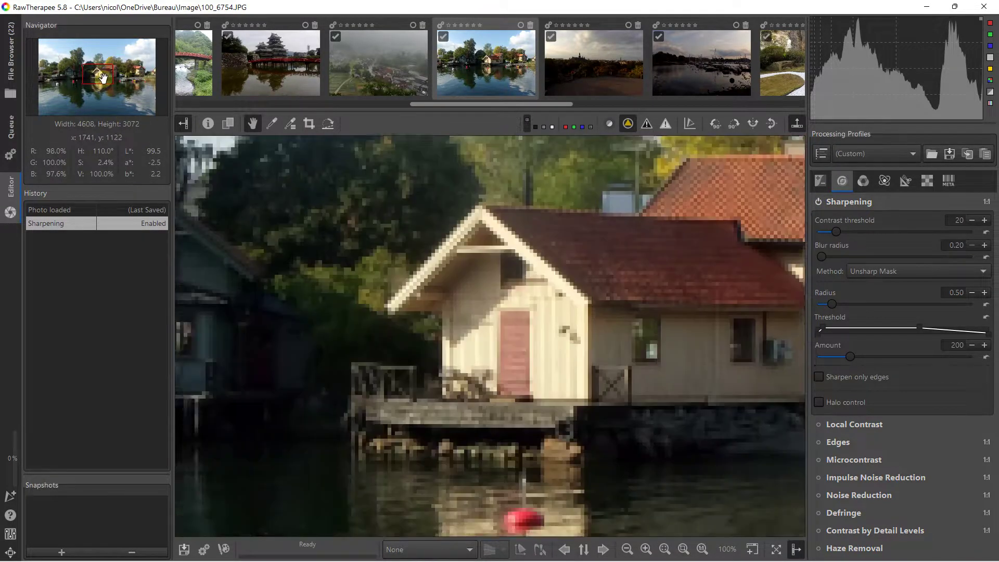
left_click_drag(102, 78, 108, 77)
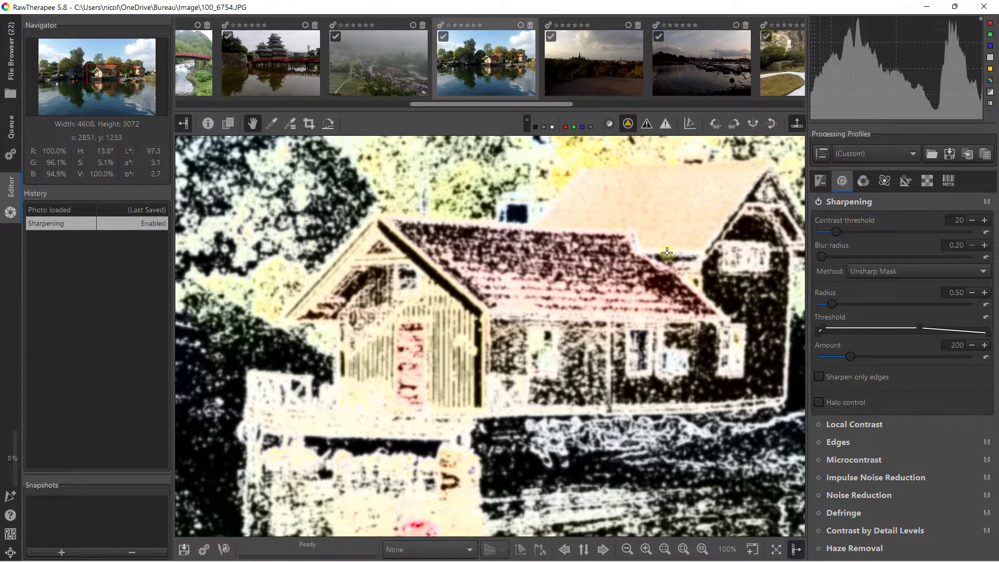
Trial contrast threshold values 0, 40 and 184, then settle at 20 with the mask off
left_click_drag(834, 229, 807, 228)
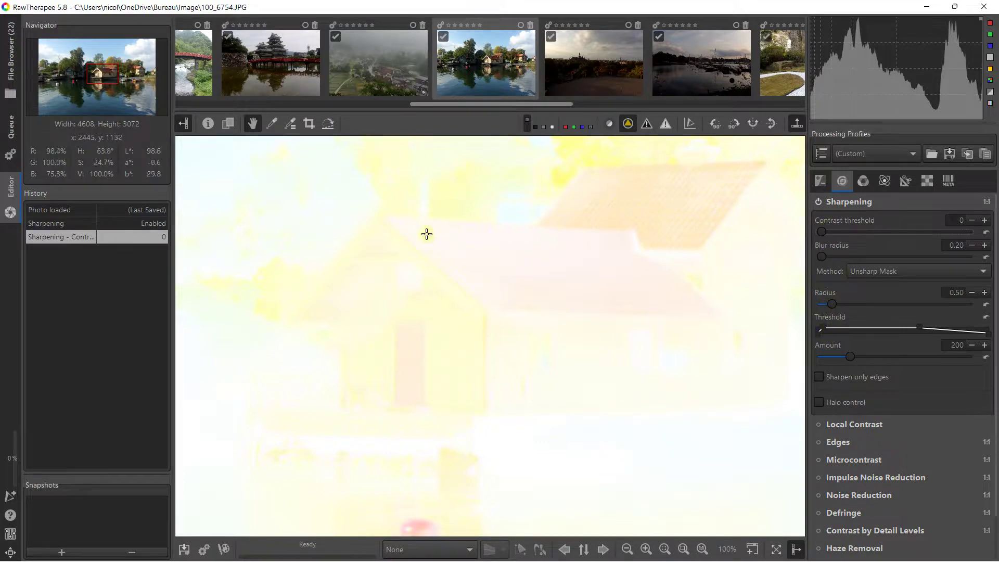
left_click_drag(821, 230, 924, 232)
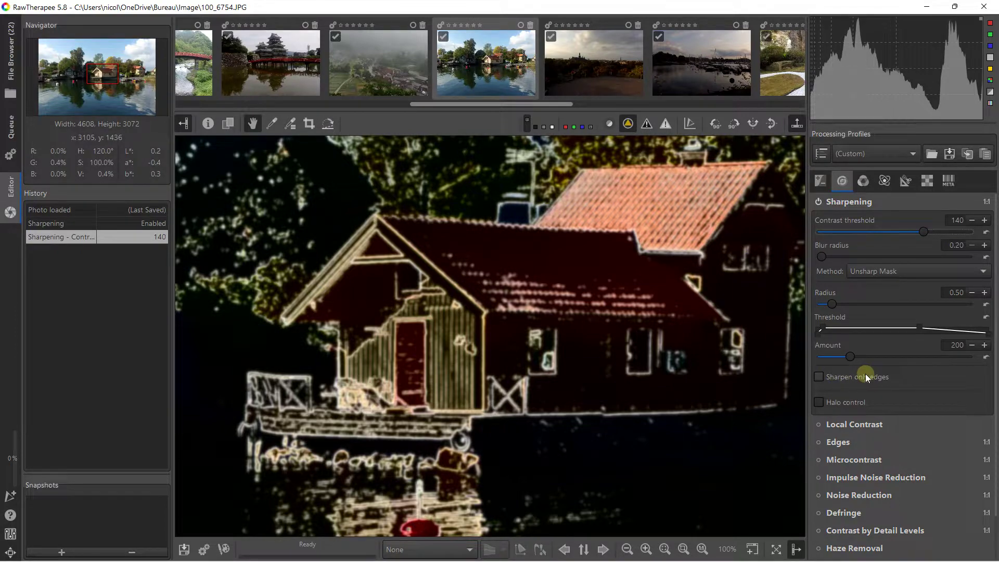
mouse_move(924, 232)
left_mouse_down()
mouse_move(954, 232)
mouse_move(905, 233)
left_mouse_up()
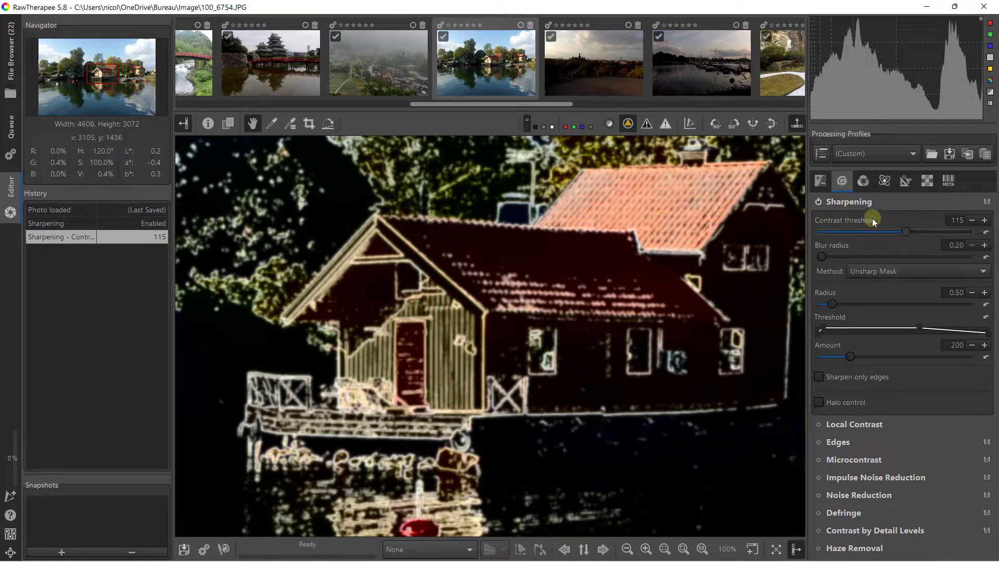
left_click(628, 124)
left_click_drag(904, 232, 835, 228)
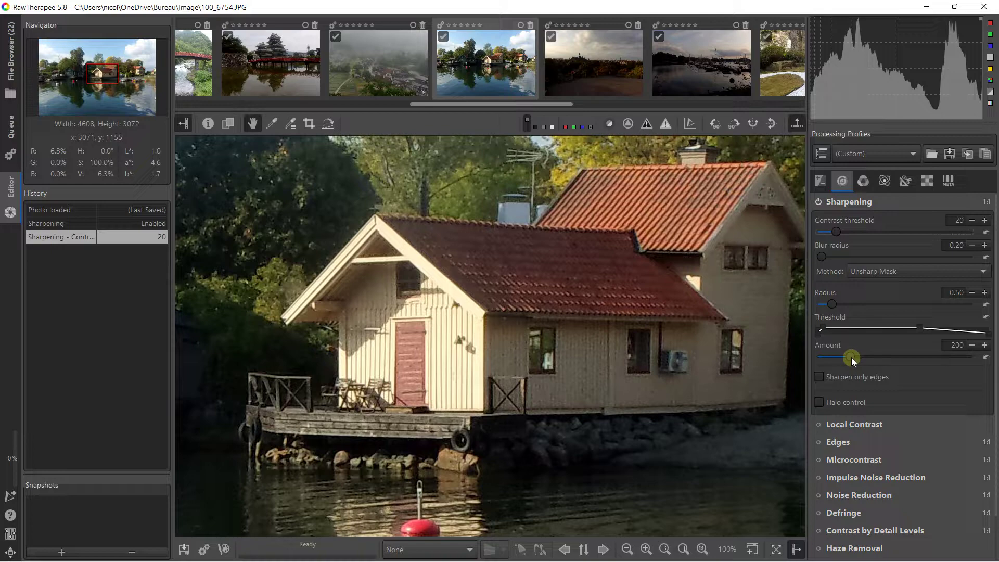
Set Unsharp Mask amount to 1000 and radius to 2.23, readjusting the contrast threshold
left_click_drag(857, 356, 975, 367)
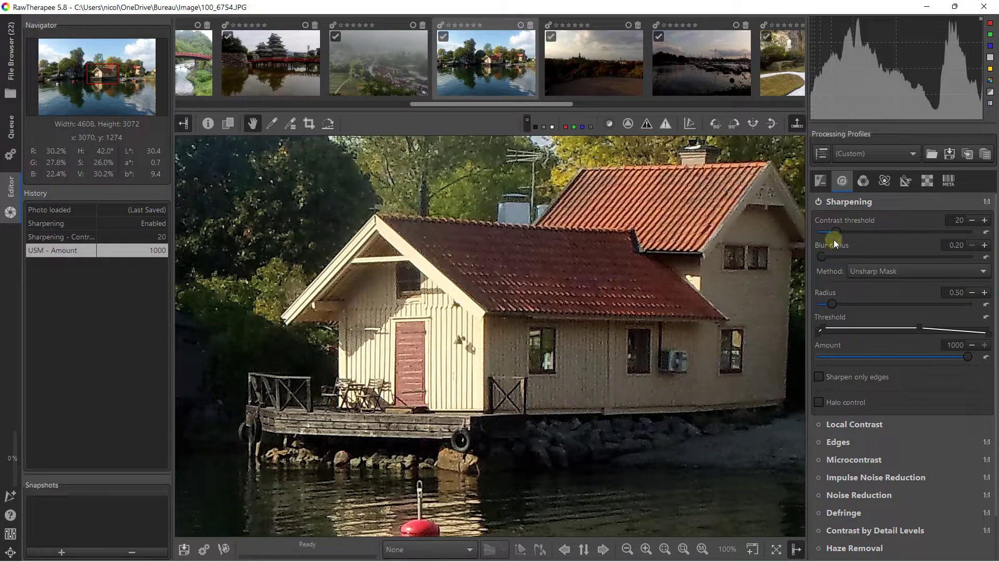
mouse_move(838, 234)
left_mouse_down()
mouse_move(970, 239)
mouse_move(837, 232)
left_mouse_up()
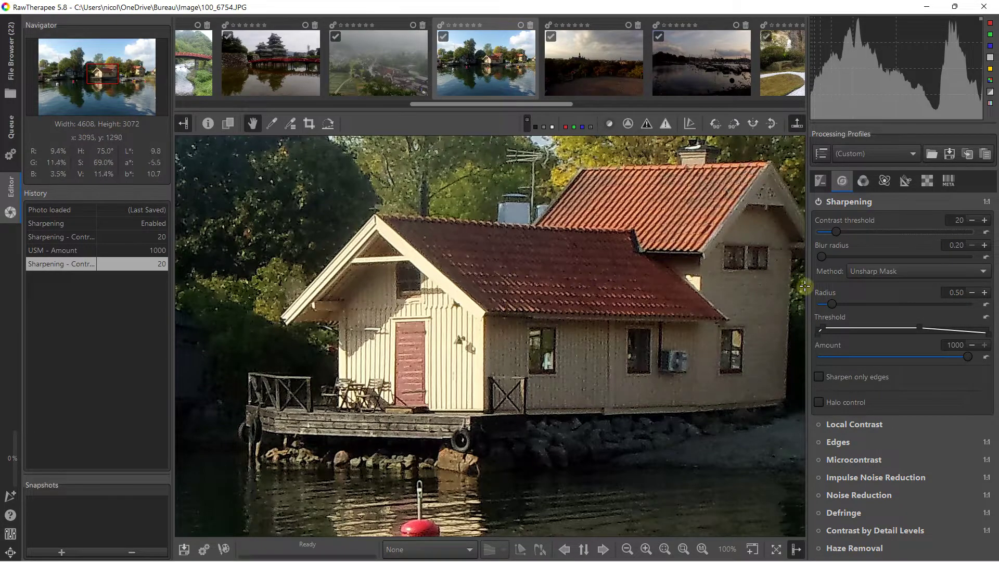
mouse_move(832, 303)
left_mouse_down()
mouse_move(894, 302)
mouse_move(838, 294)
left_mouse_up()
left_click_drag(903, 302, 925, 304)
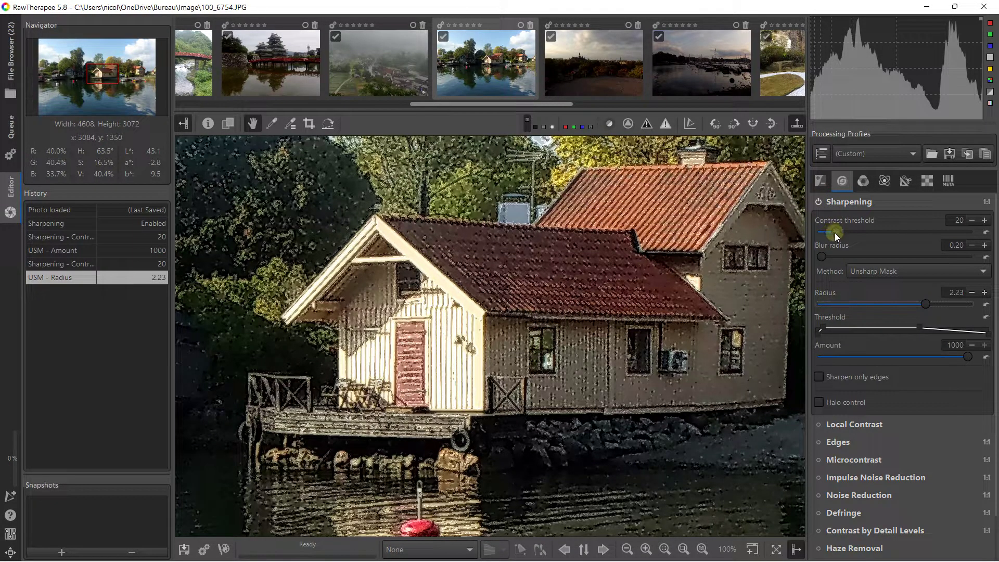
Set contrast threshold to 71 against the contrast mask, and try the blur radius slider
left_click(630, 124)
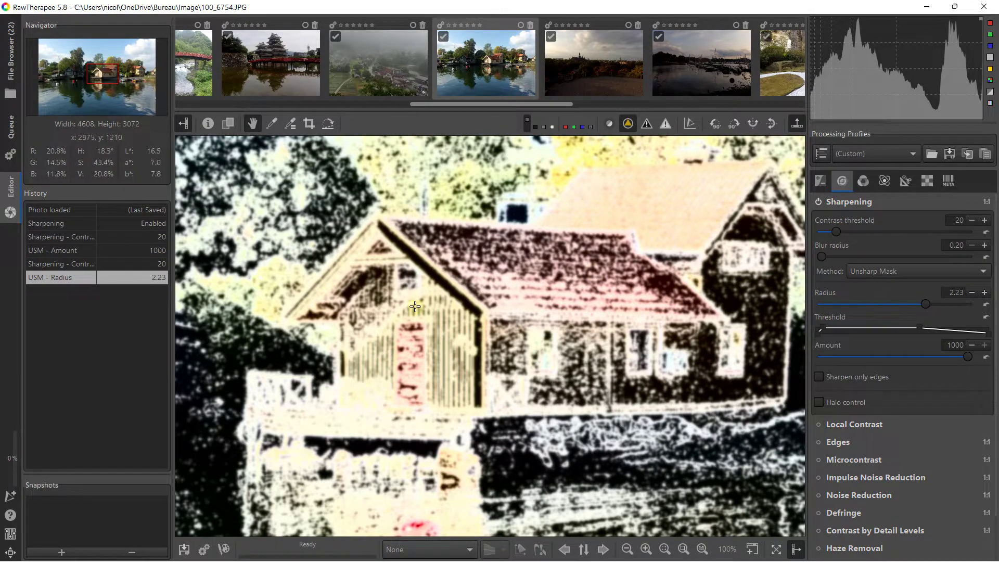
left_click_drag(836, 232, 890, 229)
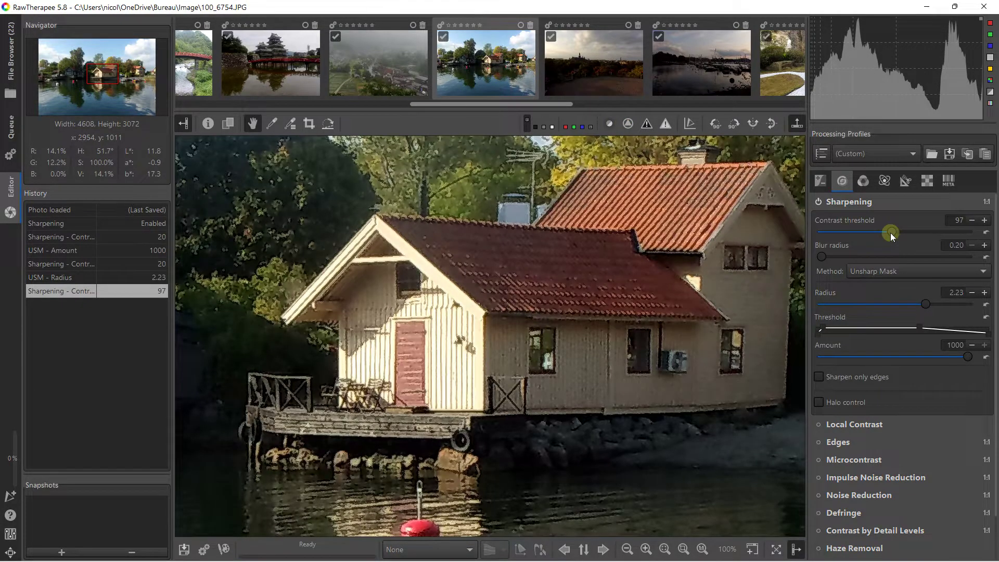
mouse_move(891, 232)
left_mouse_down()
mouse_move(837, 234)
mouse_move(943, 235)
mouse_move(873, 234)
left_mouse_up()
mouse_move(822, 255)
left_mouse_down()
mouse_move(935, 261)
mouse_move(809, 262)
left_mouse_up()
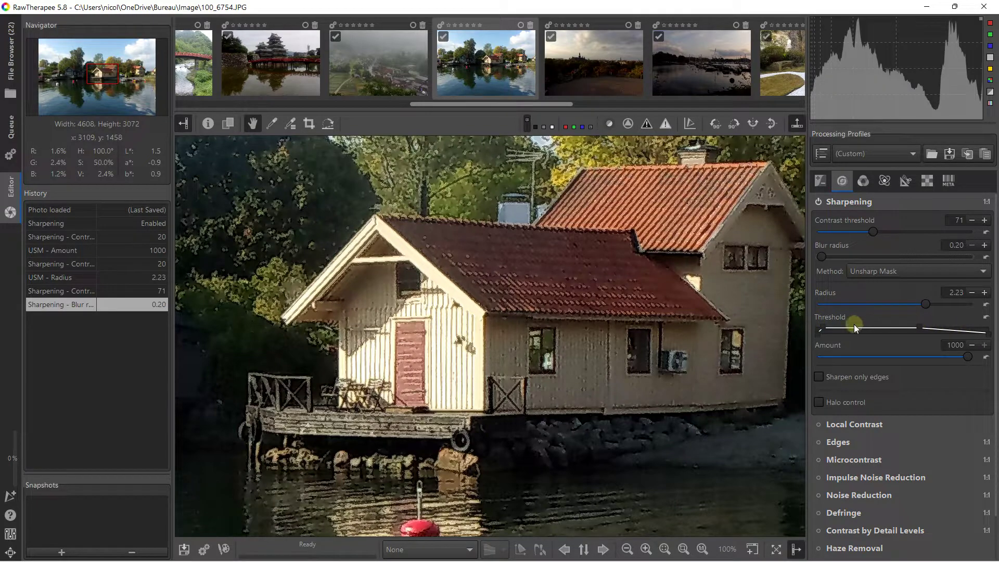
Raise the threshold curve's low handles, then reset it to 20, 80, 1200, 2000
mouse_move(854, 329)
left_click_drag(809, 329, 844, 328)
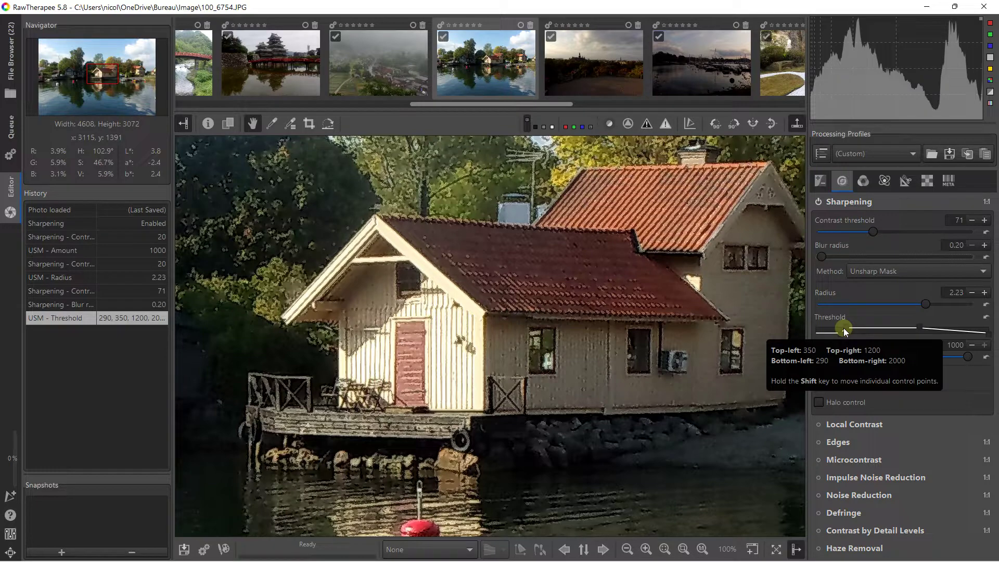
left_click_drag(844, 327, 883, 329)
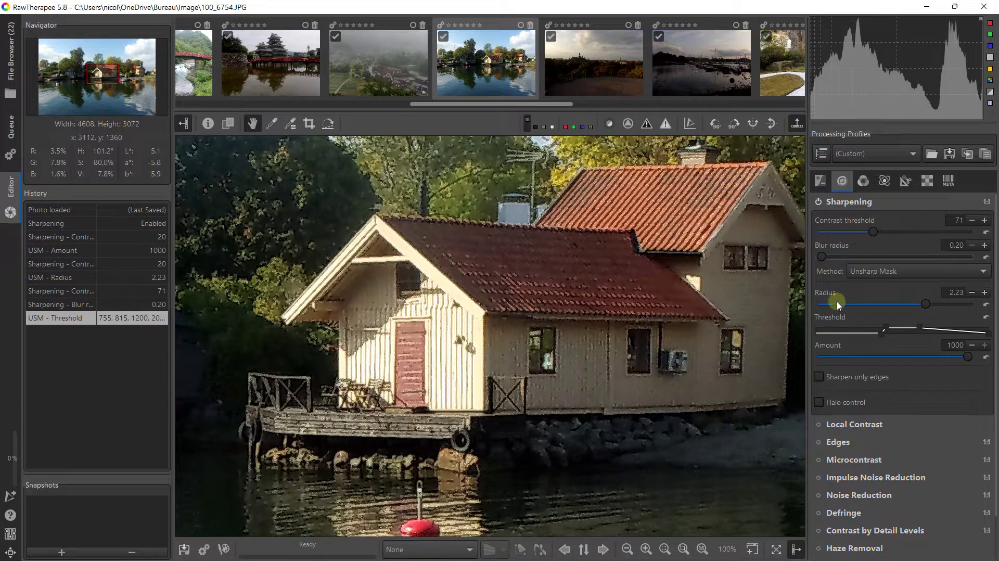
mouse_move(874, 326)
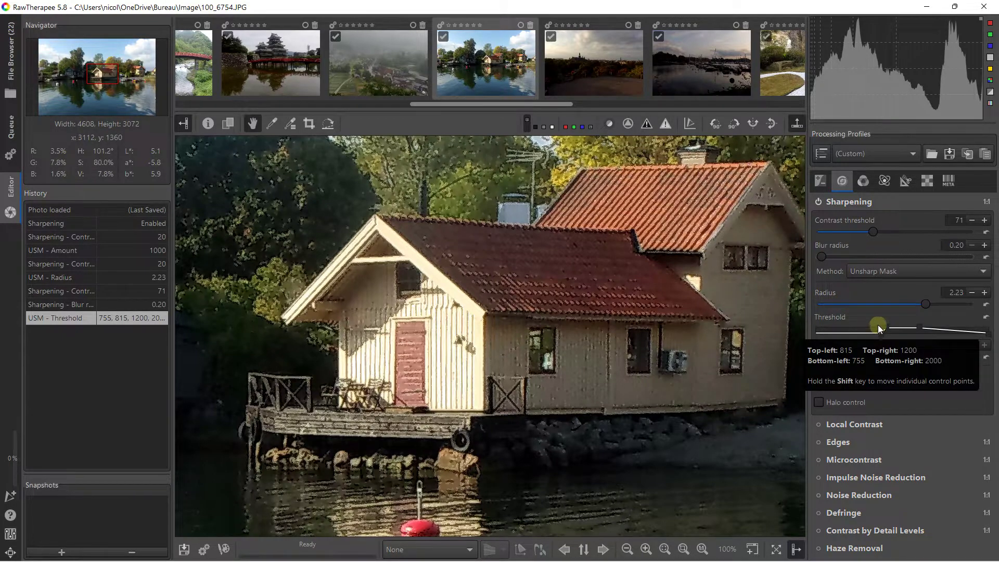
left_click(984, 318)
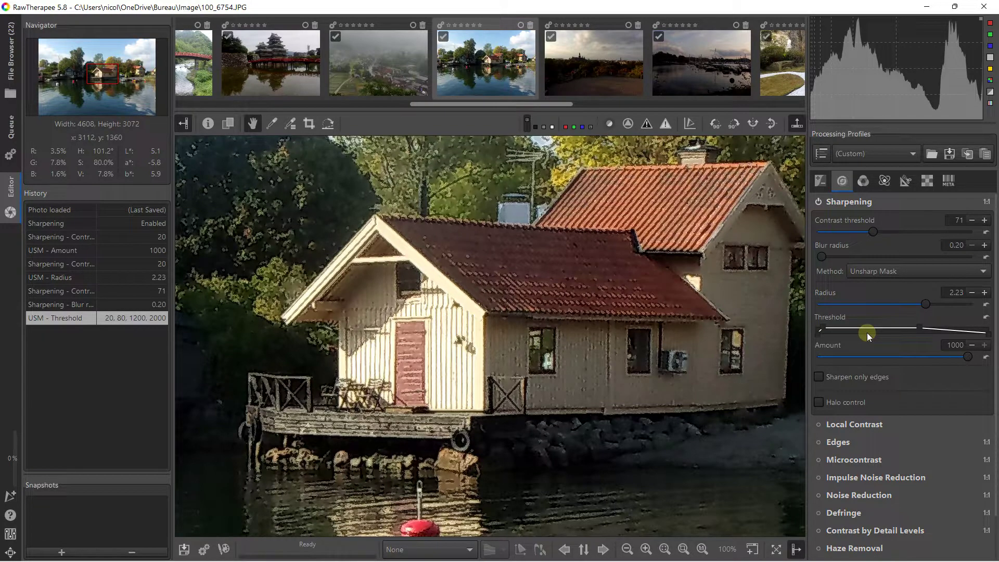
mouse_move(847, 326)
Test edge-only sharpening at radius 1.7, then turn sharpening off and revert to 'Photo loaded'
left_click(821, 376)
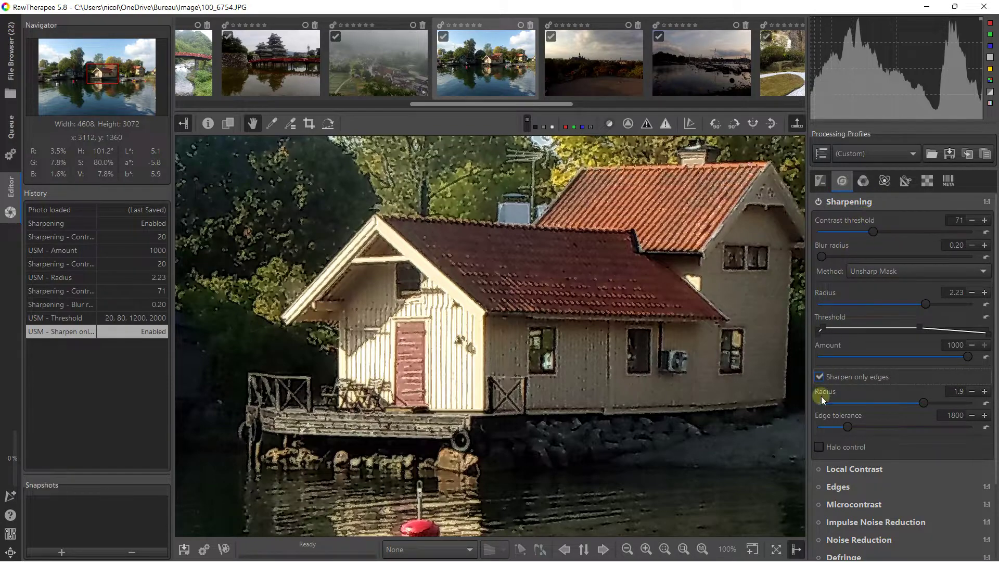
left_click_drag(857, 404, 910, 397)
key("f")
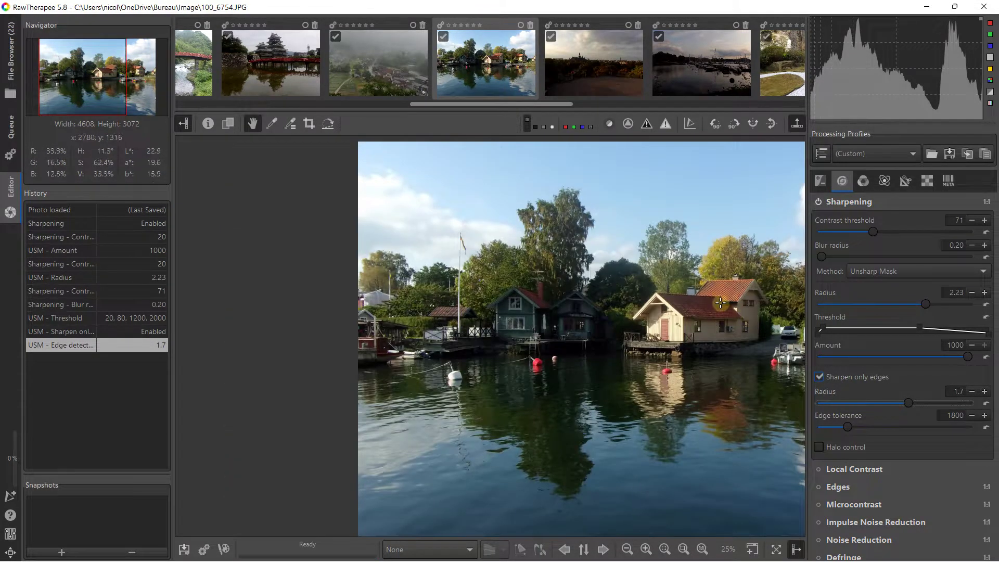
left_click(819, 201)
left_click(42, 208)
left_click_drag(470, 110, 726, 111)
Open IMG_2499.JPG and zoom to 100–200%, panning to frame the dragon sculpture
left_click(653, 66)
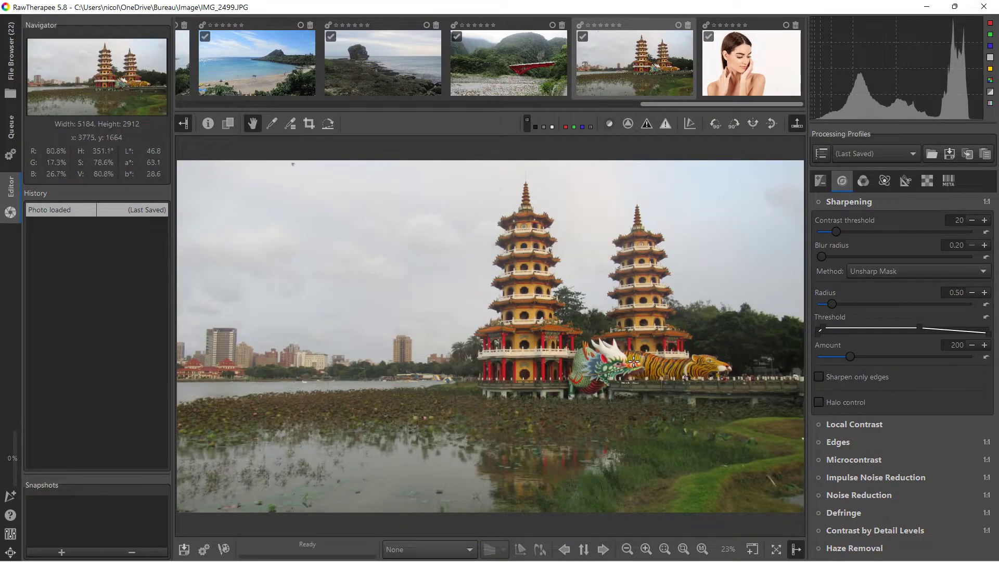
scroll(633, 363, "up", 4)
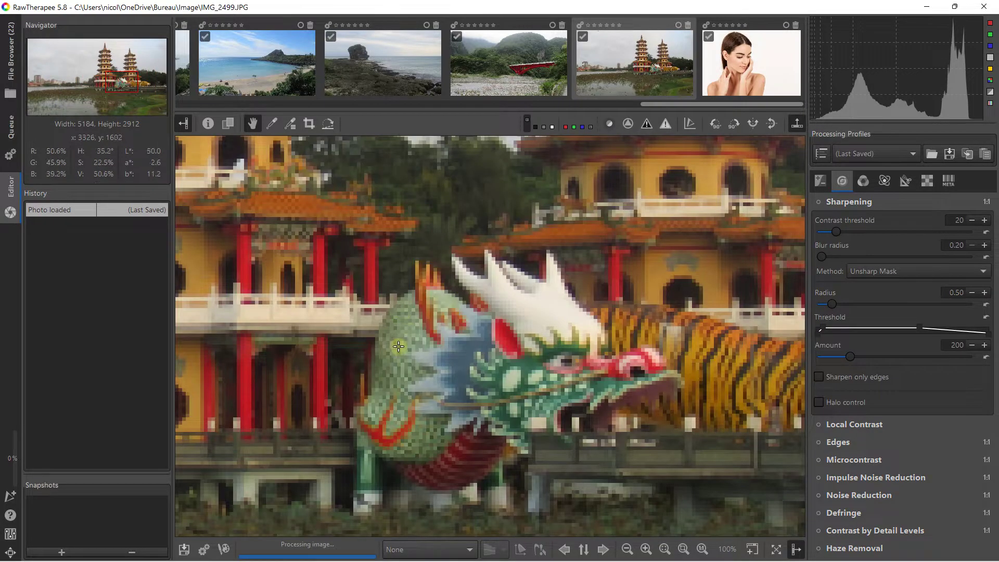
scroll(518, 360, "up", 1)
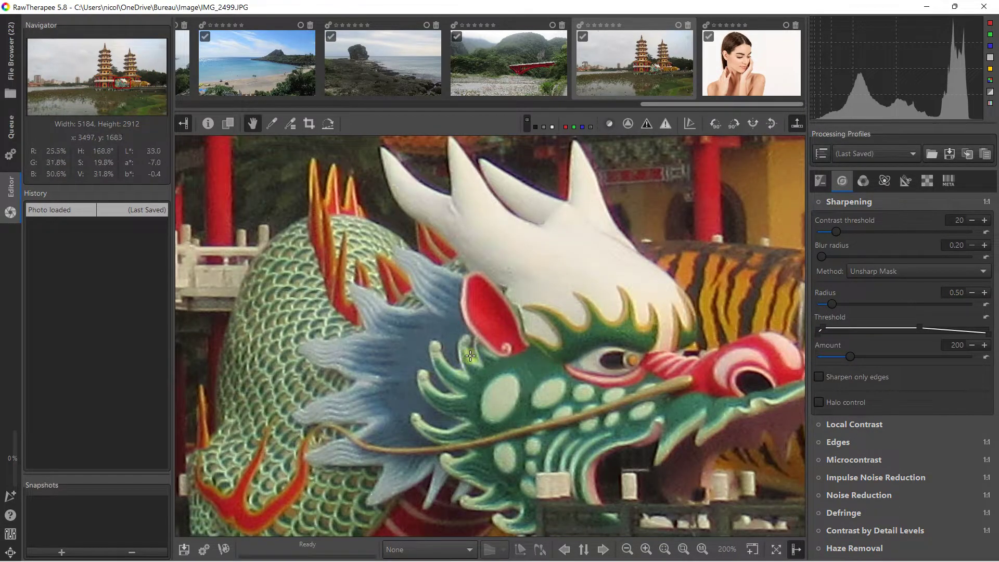
left_click_drag(122, 82, 123, 82)
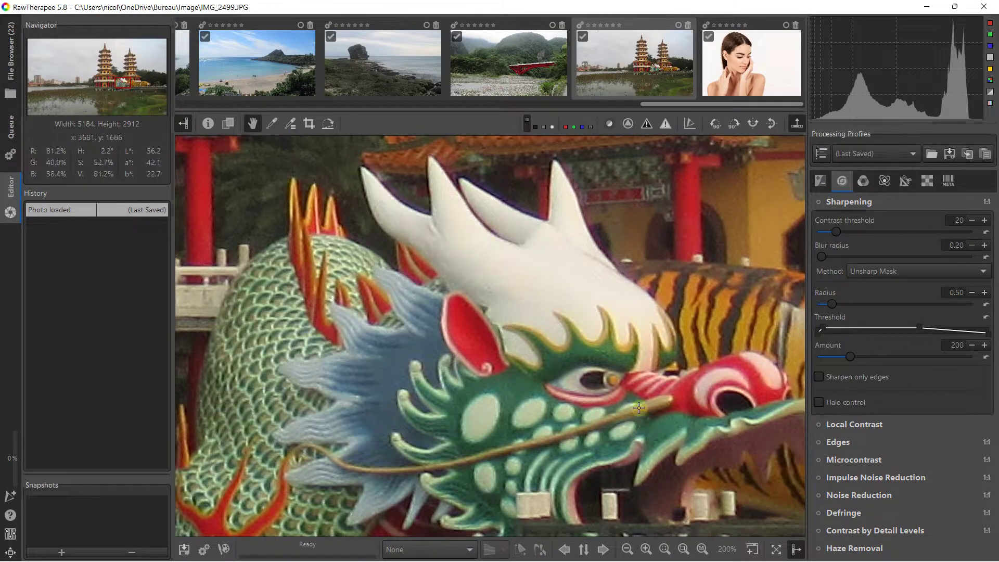
scroll(639, 414, "down", 1)
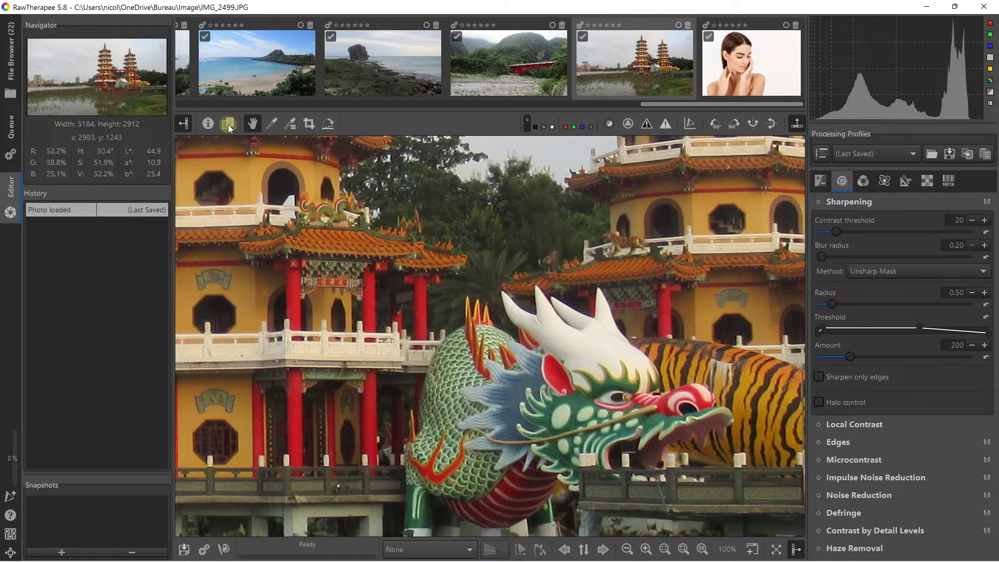
left_click_drag(121, 78, 121, 79)
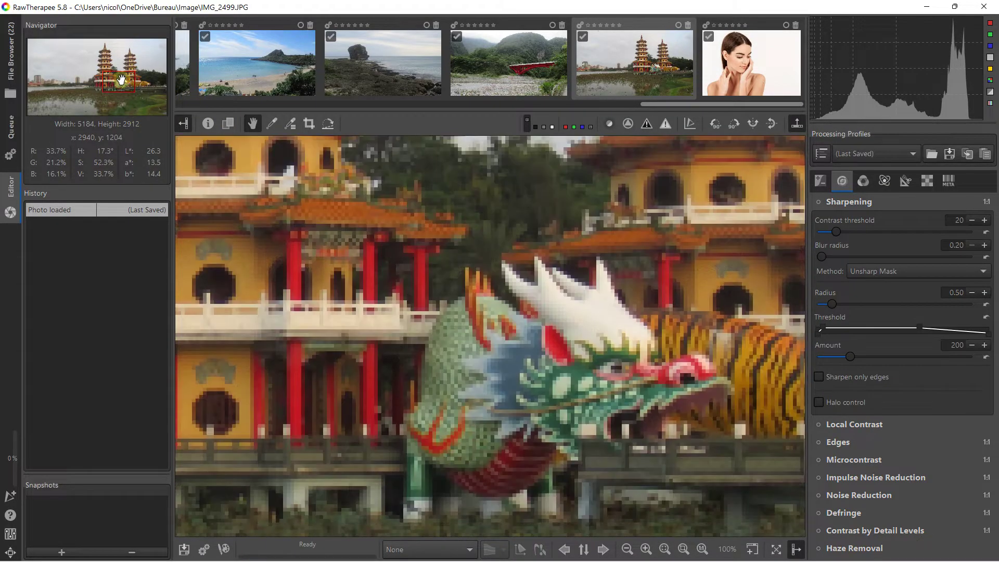
With the contrast mask shown, enable sharpening and set contrast threshold to 130
left_click(628, 124)
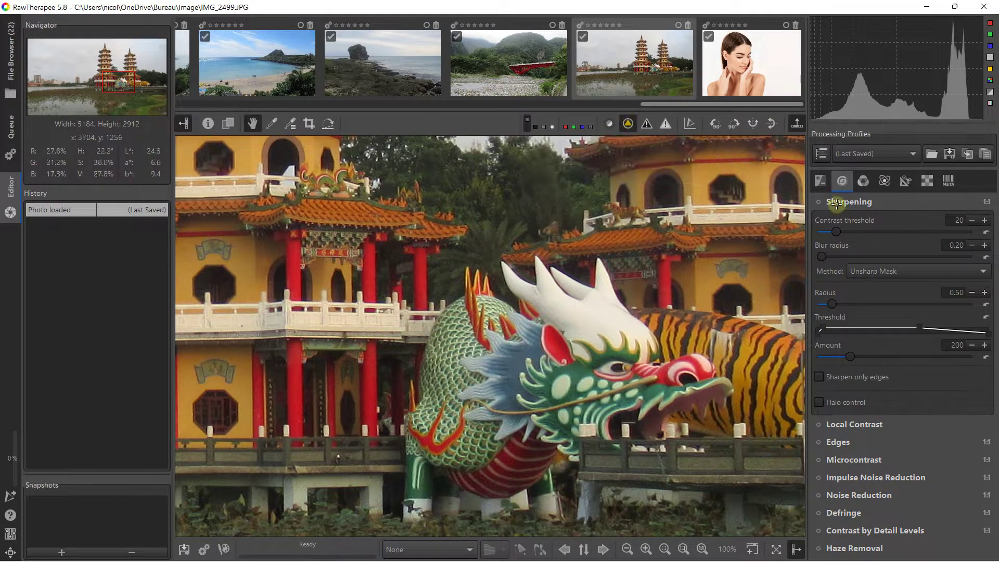
left_click(818, 202)
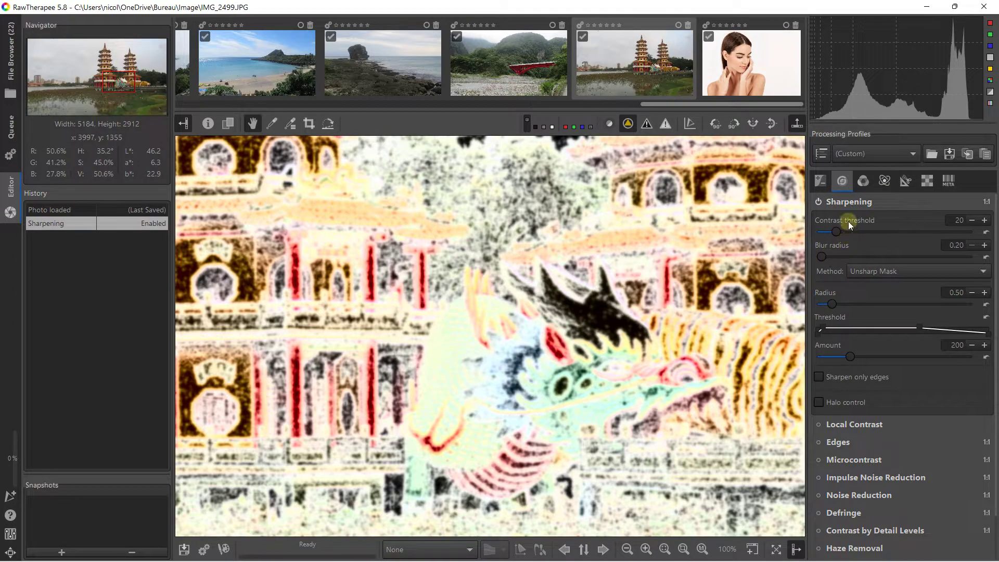
left_click_drag(834, 231, 824, 233)
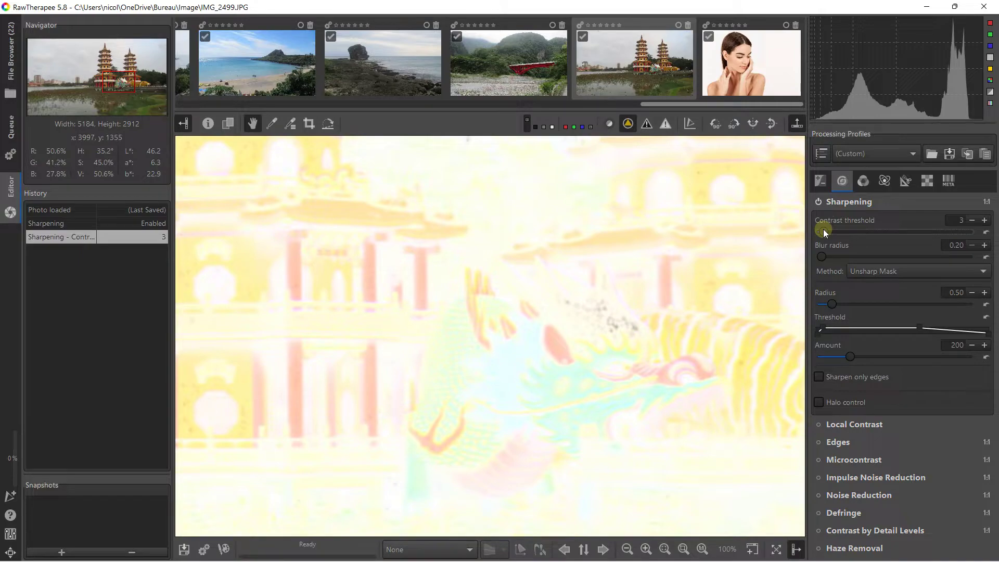
left_click_drag(824, 233, 916, 232)
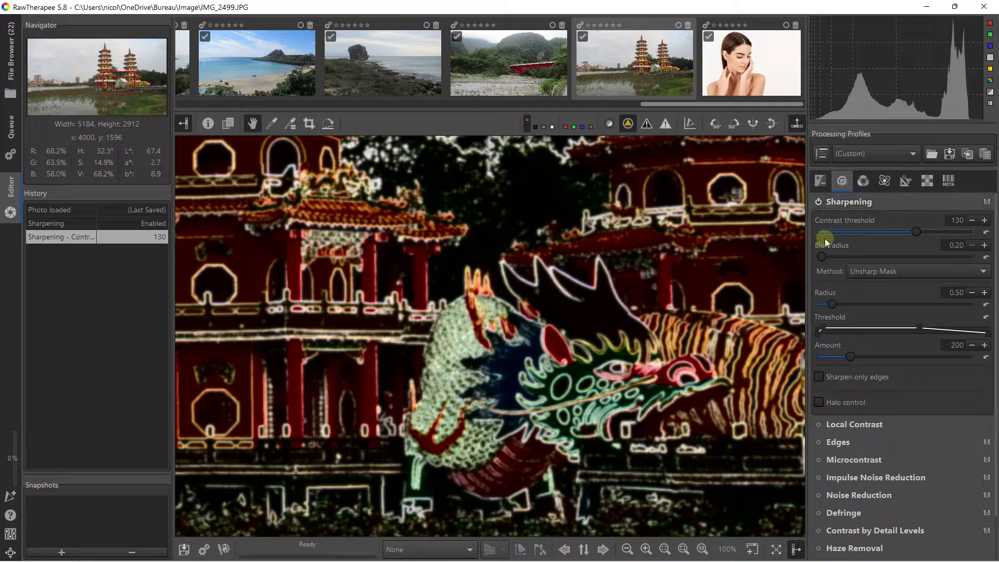
In normal view, set Unsharp Mask amount 728, radius 1.36 and contrast threshold 11
left_click(628, 125)
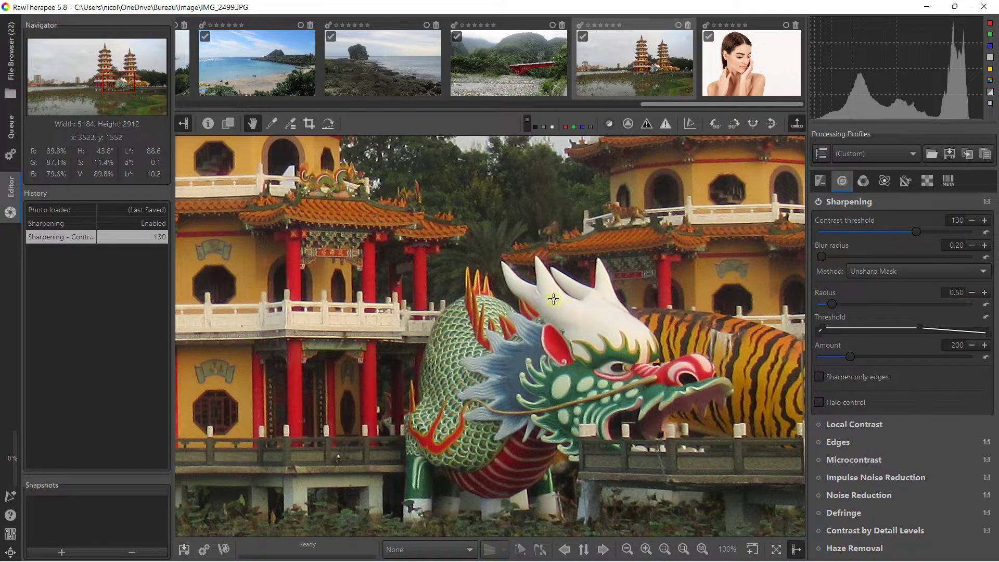
left_click(844, 355)
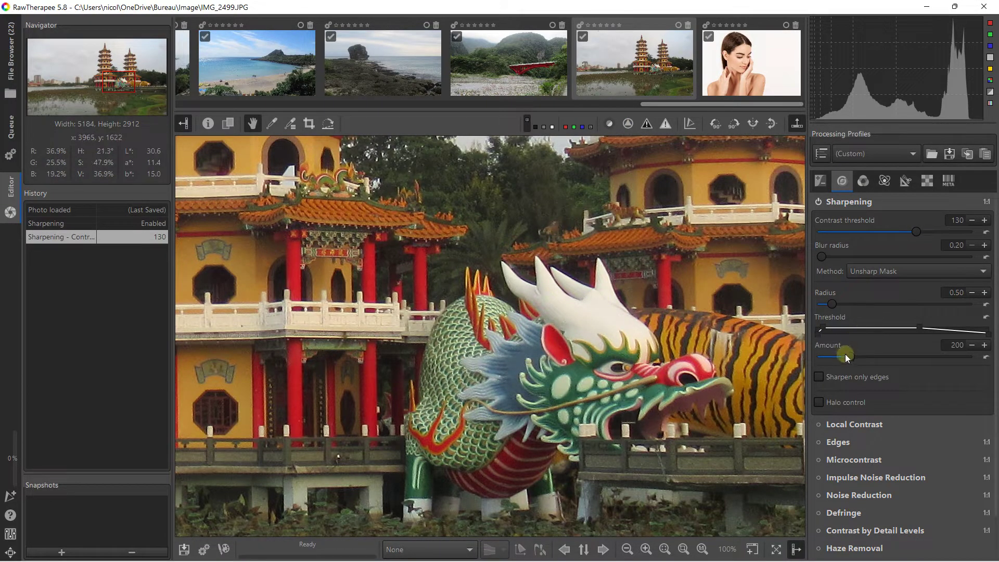
left_click_drag(919, 352, 924, 350)
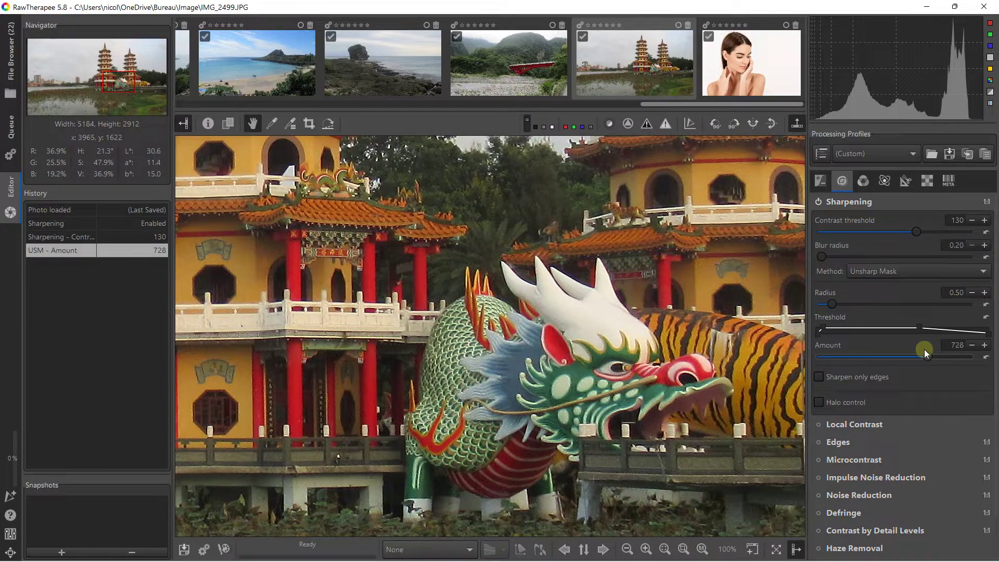
left_click(832, 306)
left_click_drag(832, 306, 879, 301)
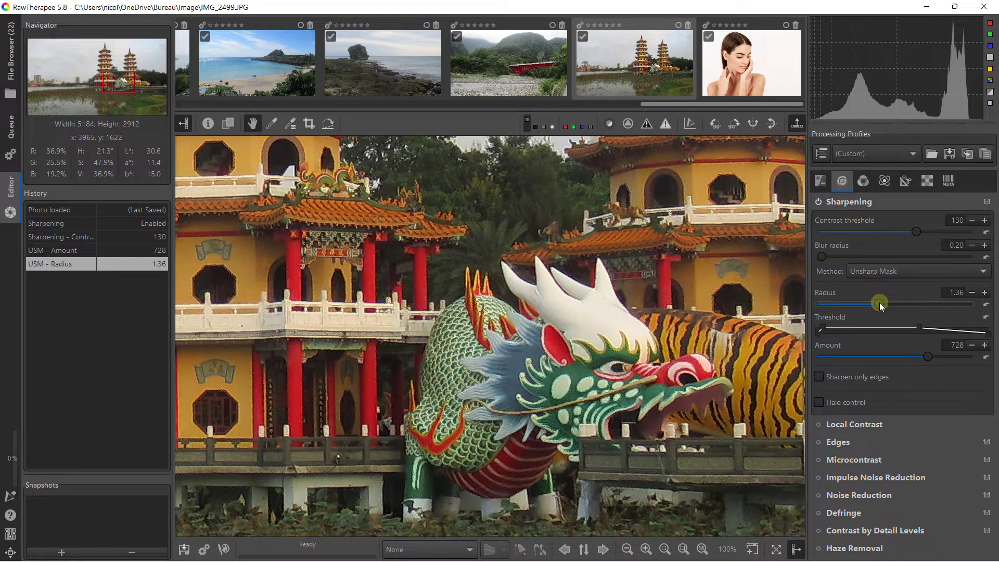
left_click(905, 230)
left_click_drag(914, 230, 828, 232)
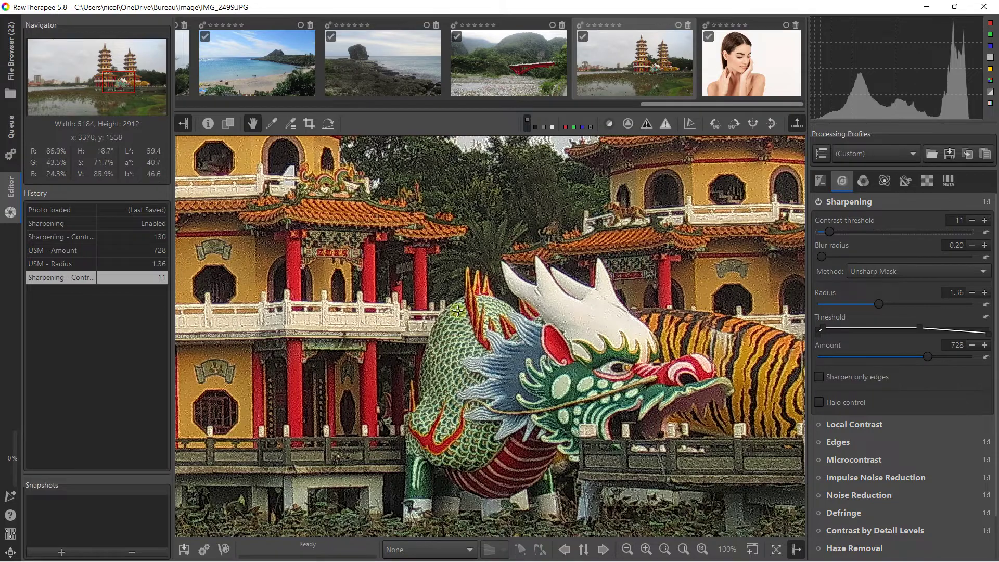
Tune Unsharp Mask to contrast threshold 101, amount about 624 and radius 2.09
scroll(519, 336, "up", 1)
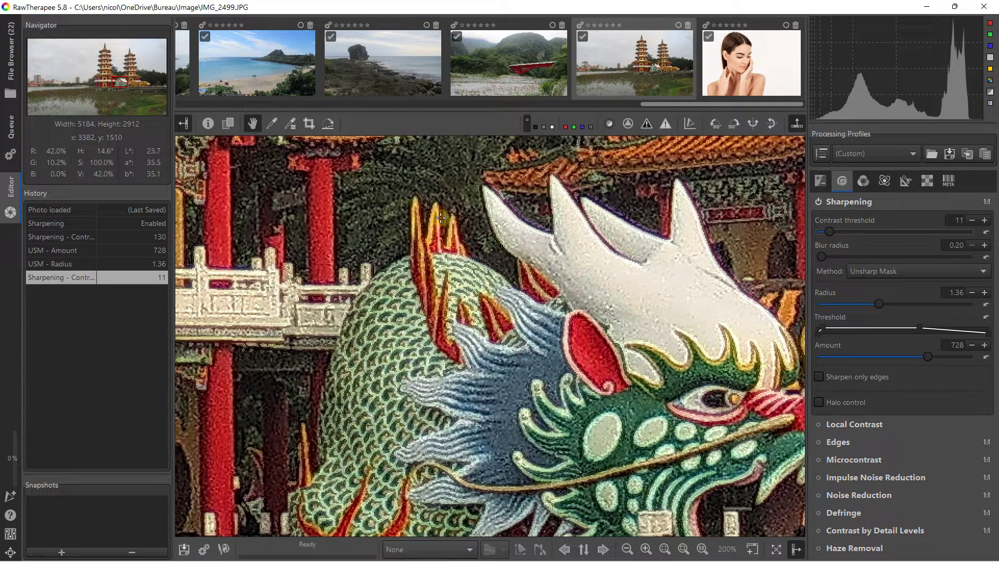
scroll(437, 233, "down", 1)
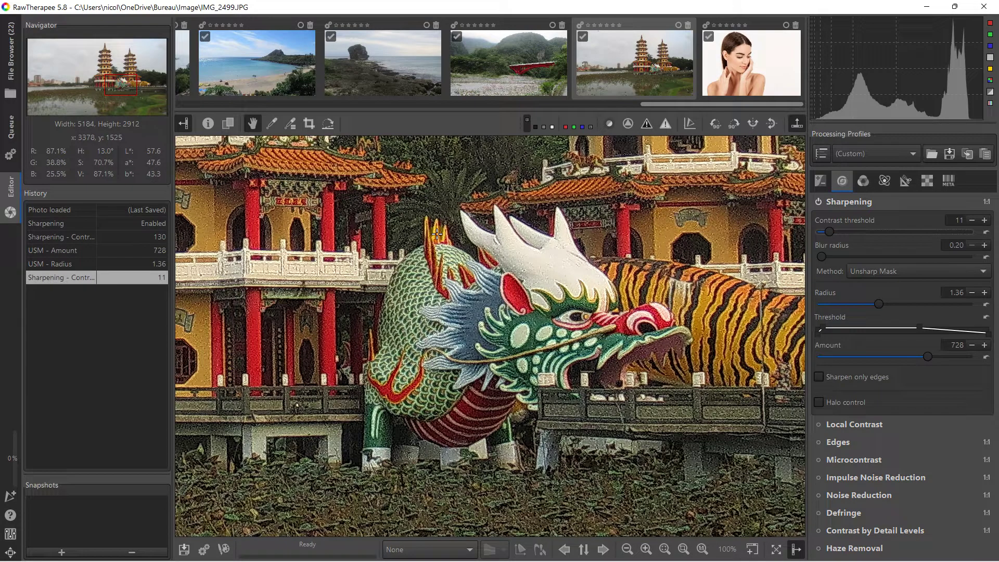
scroll(437, 233, "down", 3)
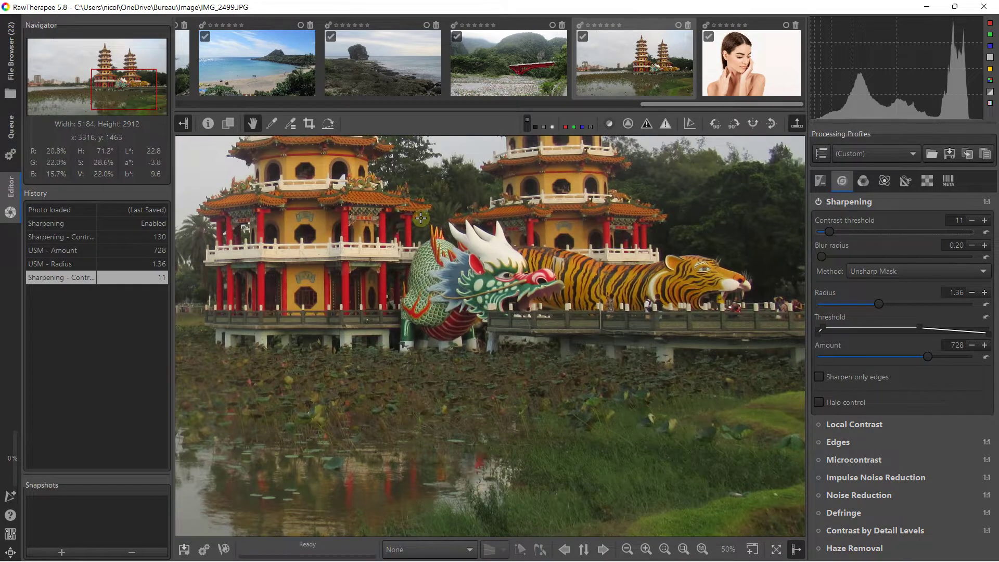
scroll(421, 218, "up", 3)
scroll(421, 218, "up", 1)
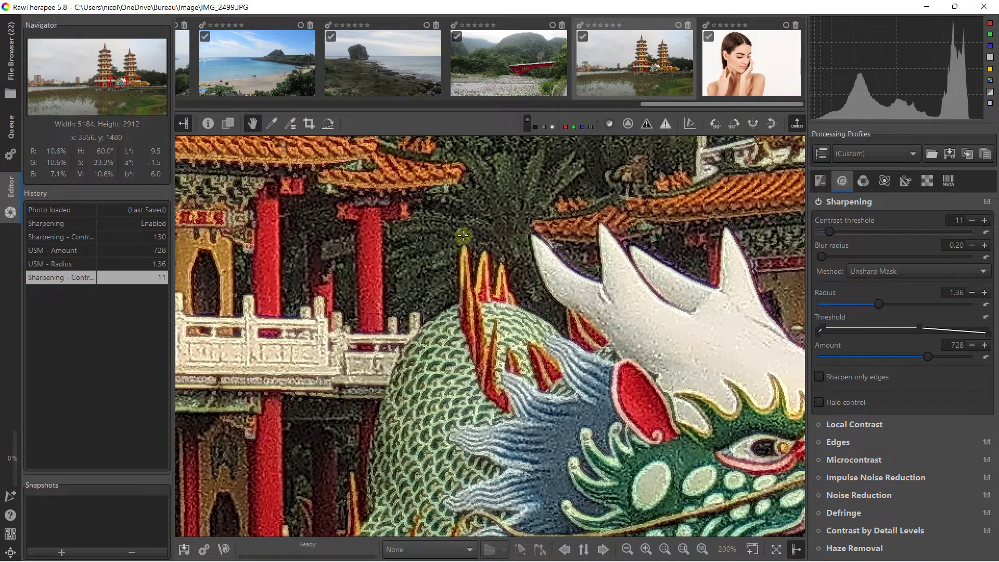
left_click_drag(830, 232, 898, 231)
mouse_move(922, 355)
left_mouse_down()
mouse_move(972, 354)
mouse_move(824, 348)
mouse_move(932, 349)
mouse_move(913, 351)
left_mouse_up()
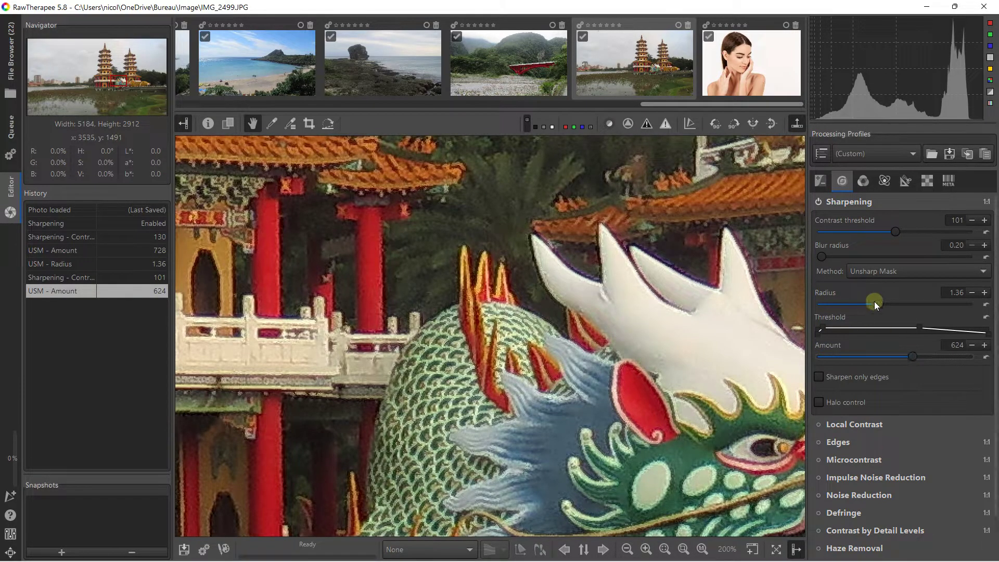
left_click_drag(878, 304, 916, 304)
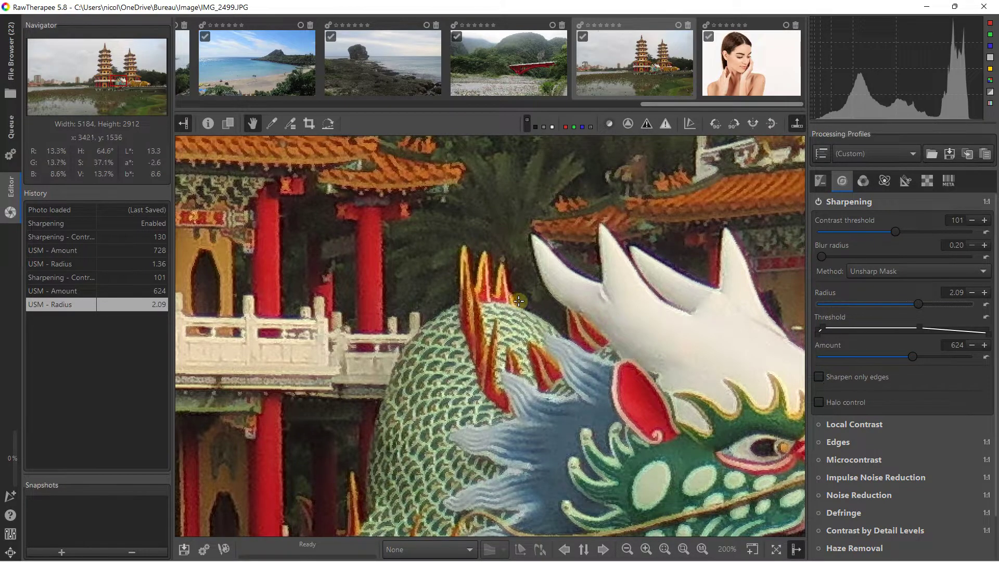
scroll(517, 302, "down", 1)
scroll(536, 353, "down", 1)
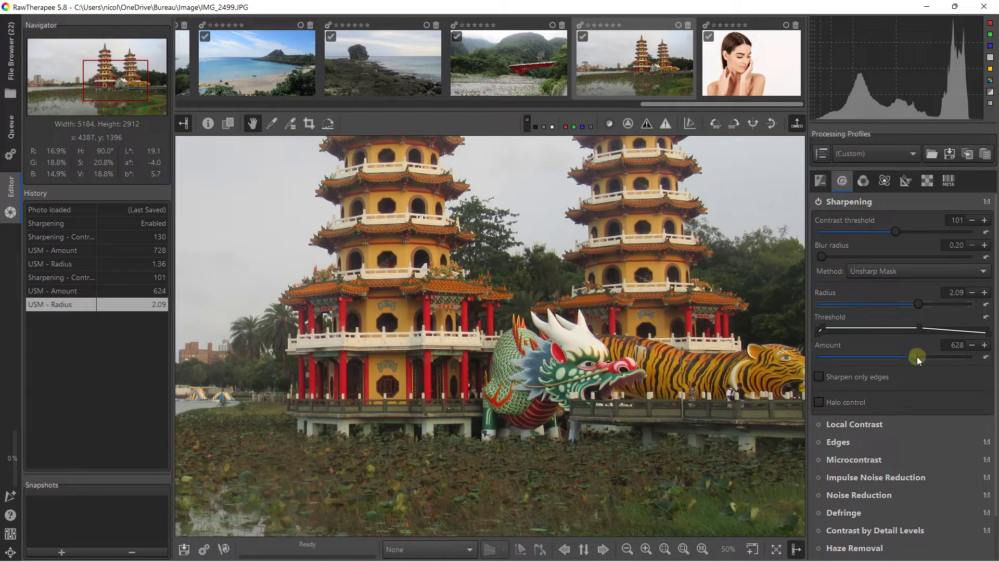
Rebalance the Unsharp Mask amount and radius, testing amount 936 and contrast threshold 51
left_click_drag(913, 357, 957, 357)
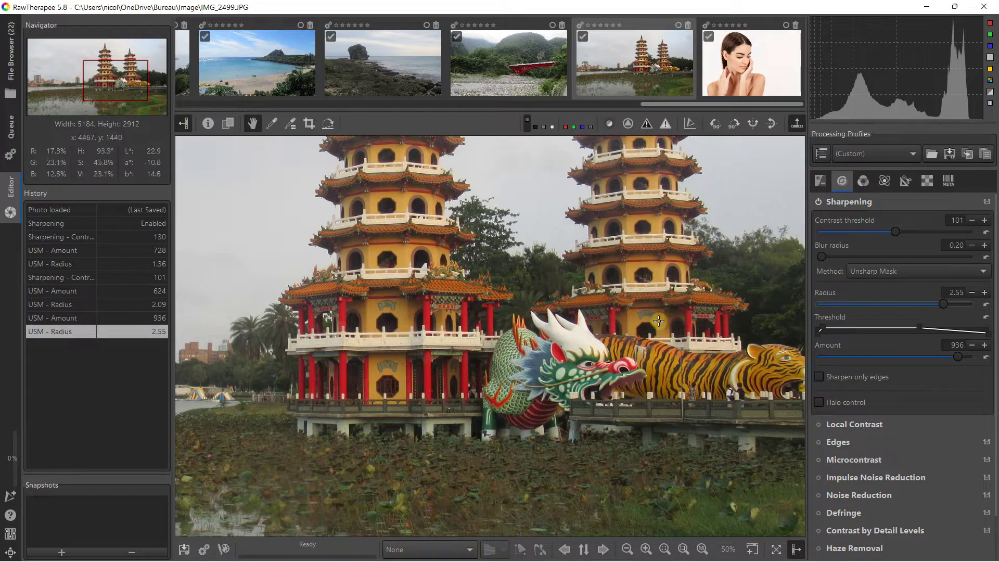
left_click_drag(894, 230, 860, 230)
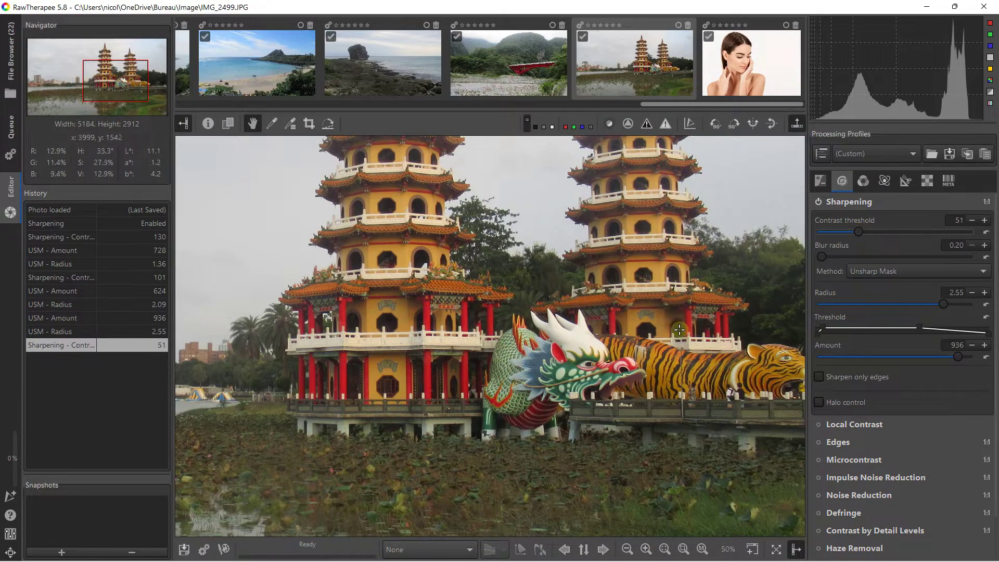
scroll(550, 348, "up", 1)
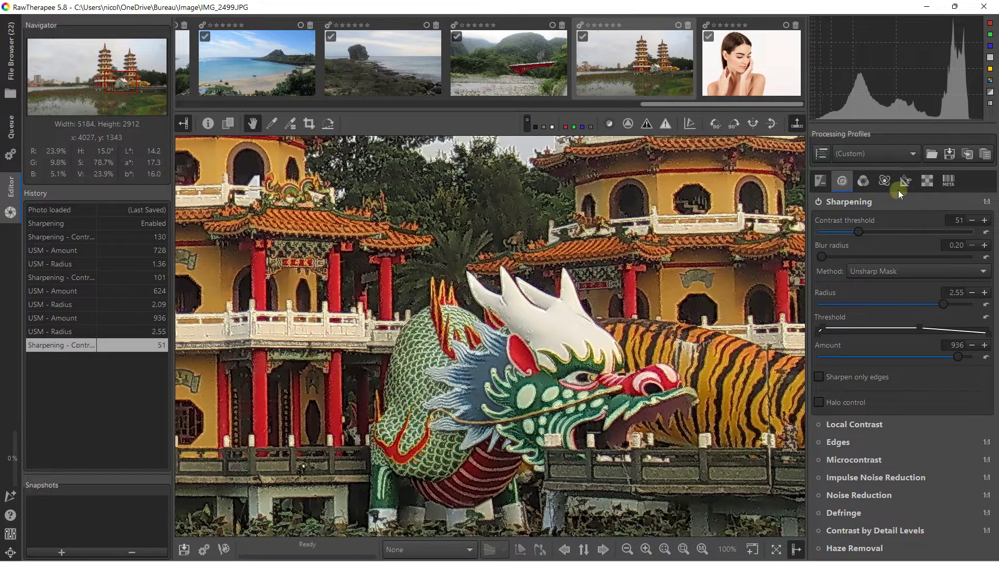
left_click_drag(961, 355, 938, 349)
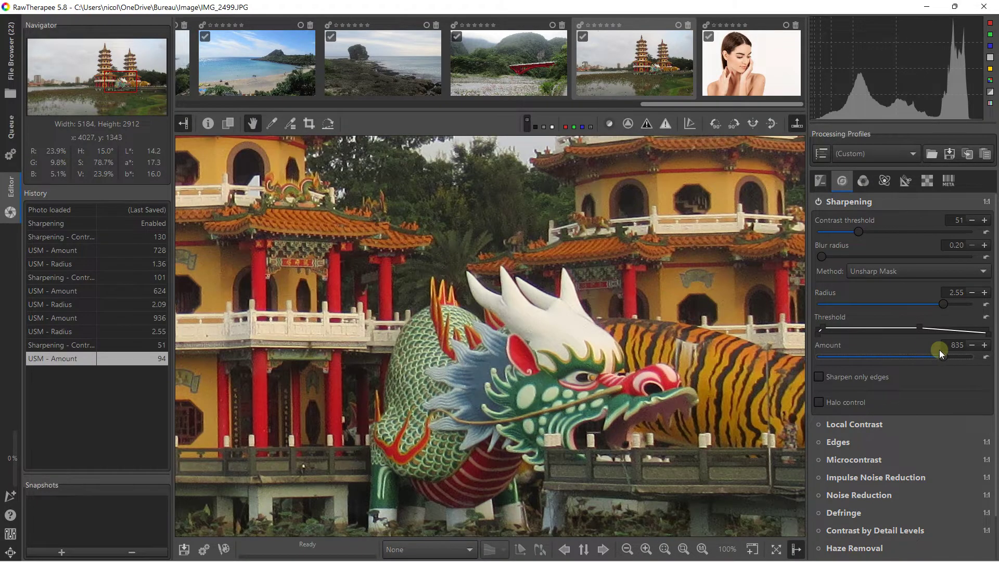
left_click_drag(938, 304, 906, 304)
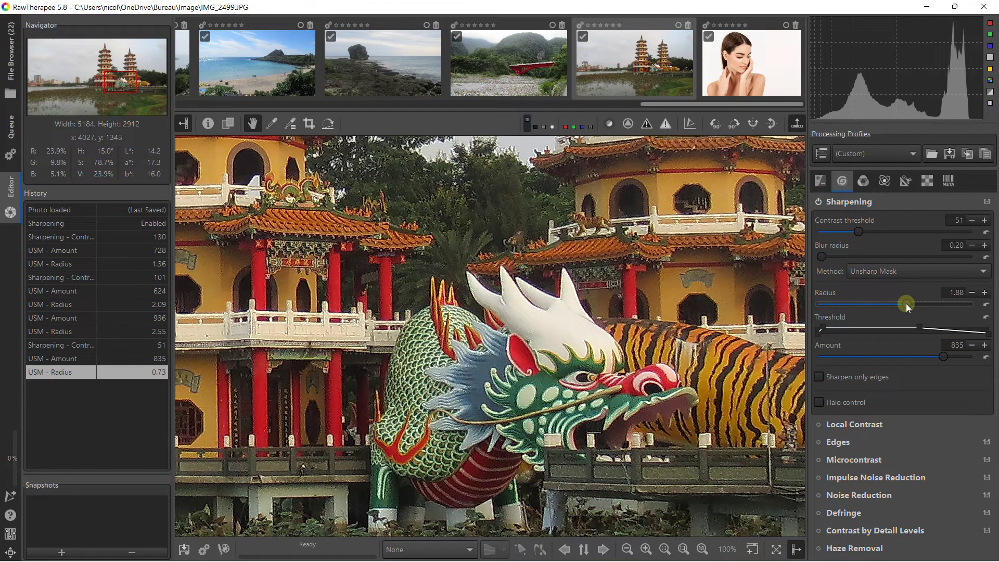
Bring the contrast threshold up to 82 and the blur radius up to 1.05
left_click_drag(857, 233, 883, 233)
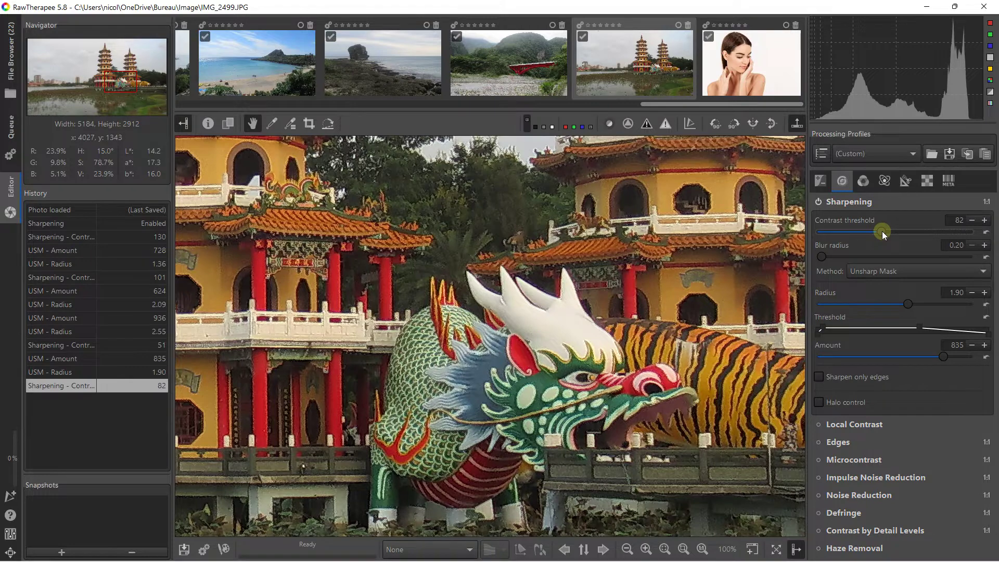
left_click(821, 255)
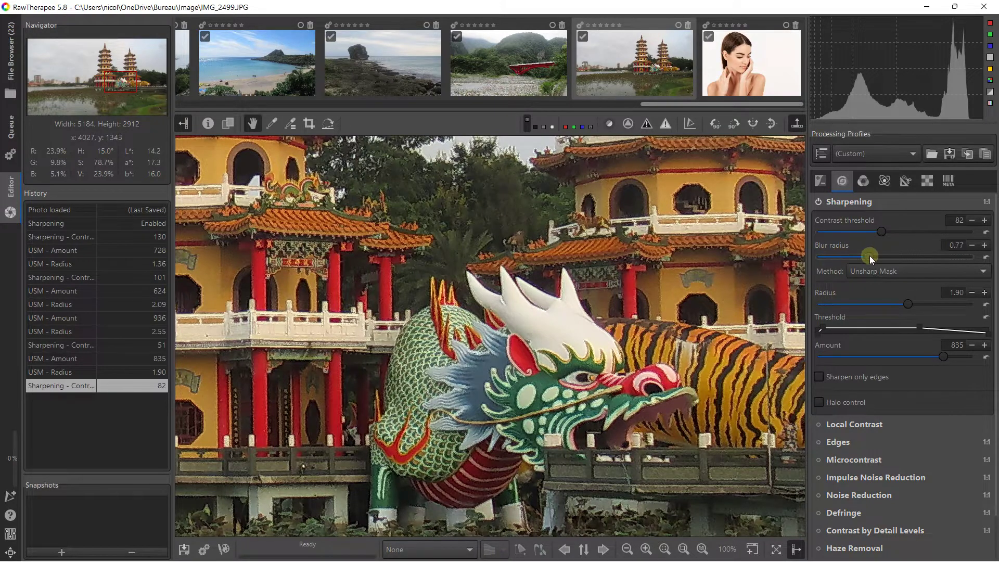
left_click_drag(869, 255, 867, 255)
left_click(809, 295)
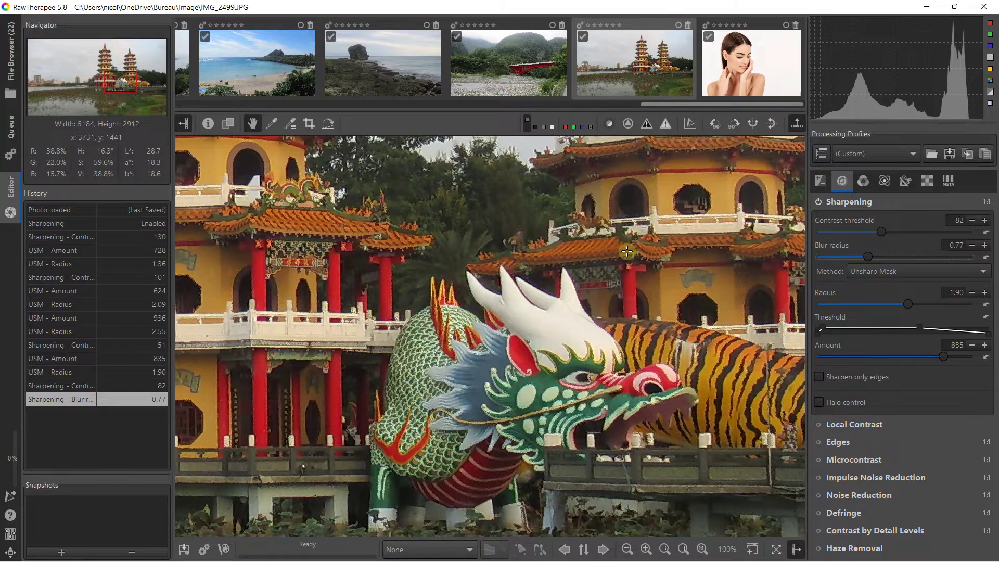
left_click(870, 255)
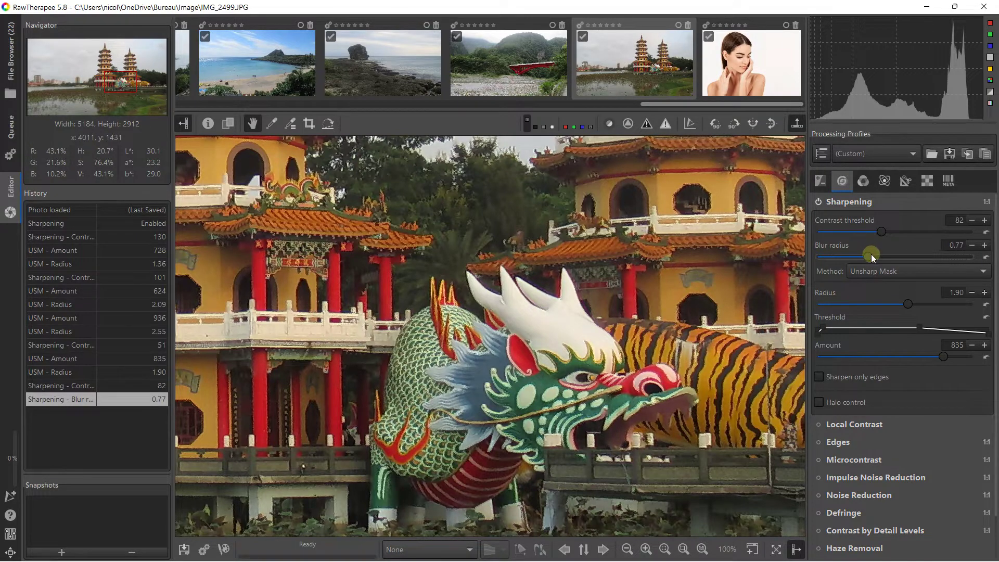
left_click_drag(891, 257, 893, 257)
left_click(889, 227)
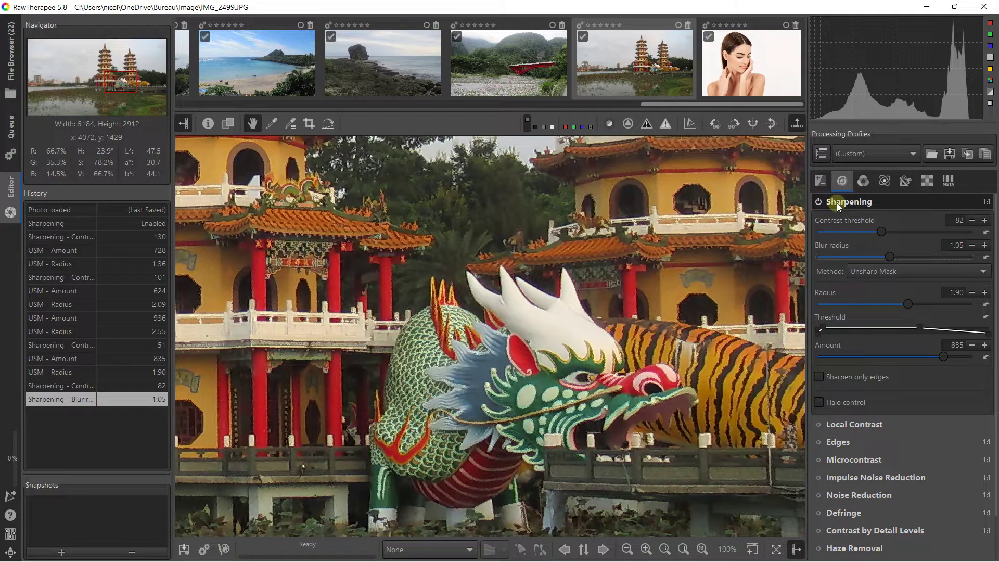
Check the sharpening contrast mask preview, then fit the whole pagoda photo in the view
left_click(627, 124)
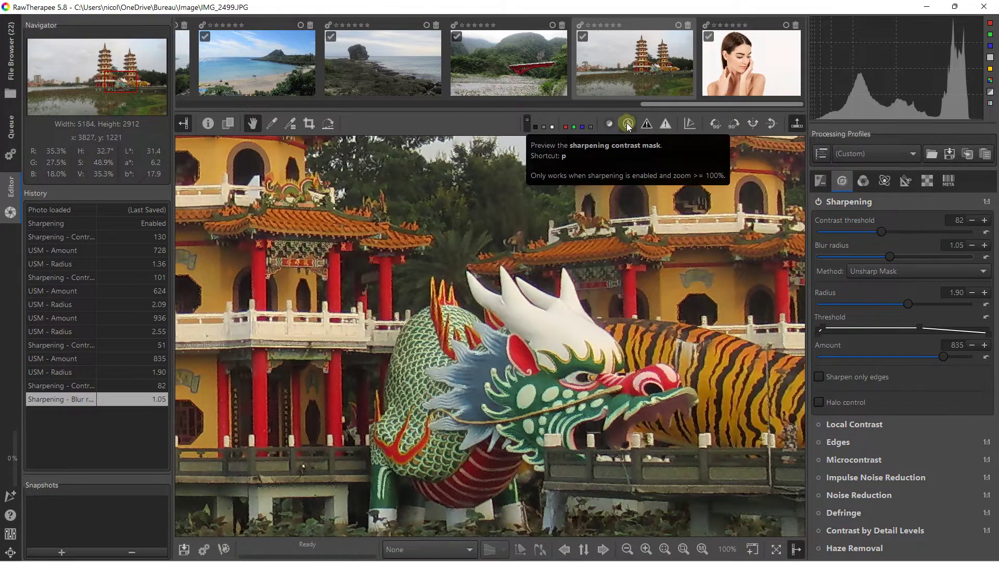
scroll(591, 281, "down", 4)
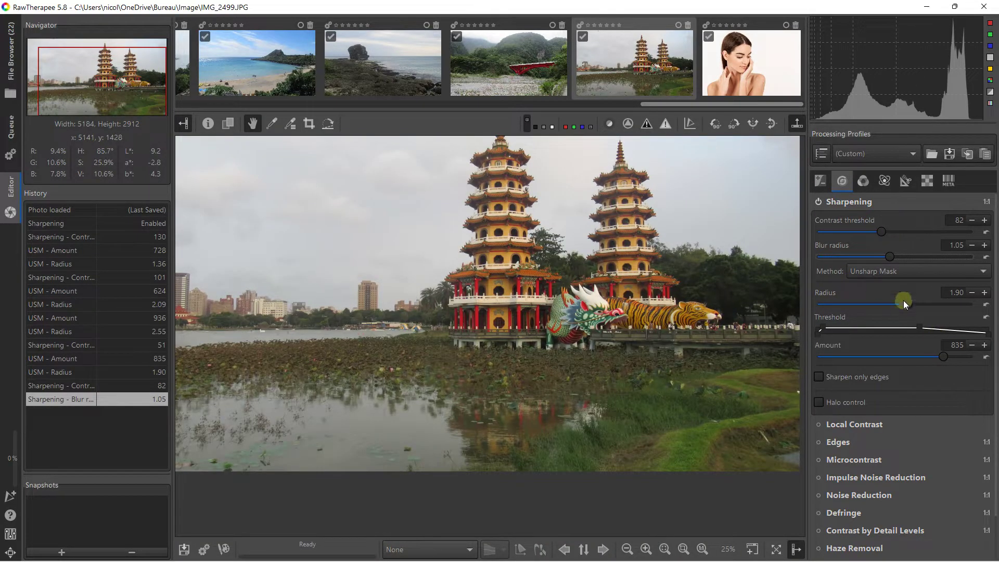
scroll(713, 262, "up", 1)
scroll(713, 262, "down", 2)
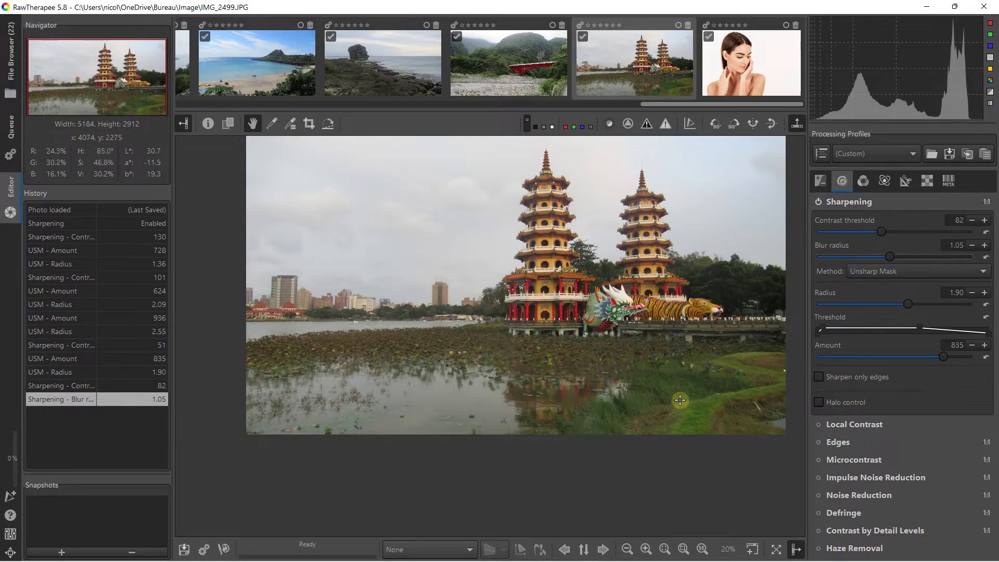
left_click(683, 548)
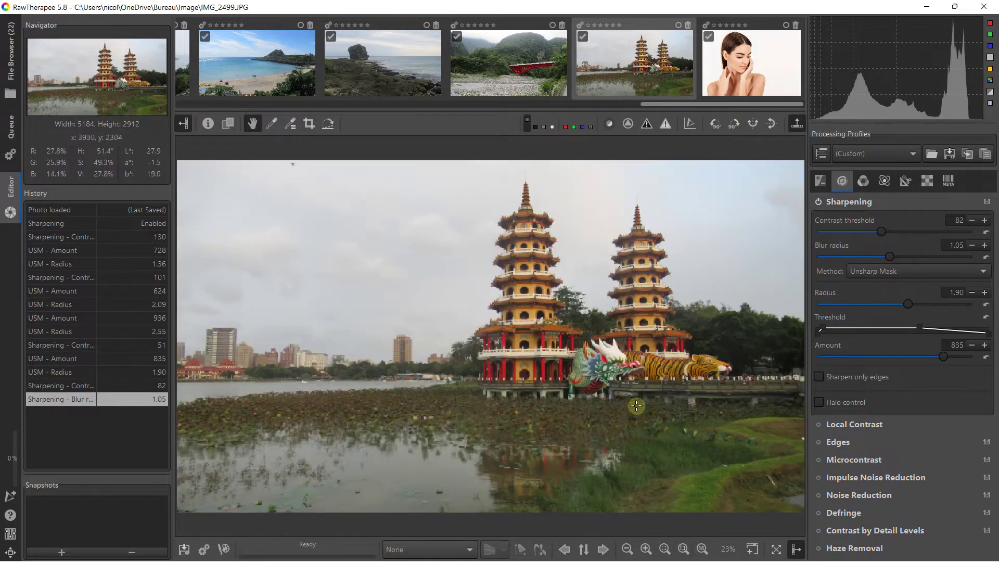
scroll(637, 409, "down", 2)
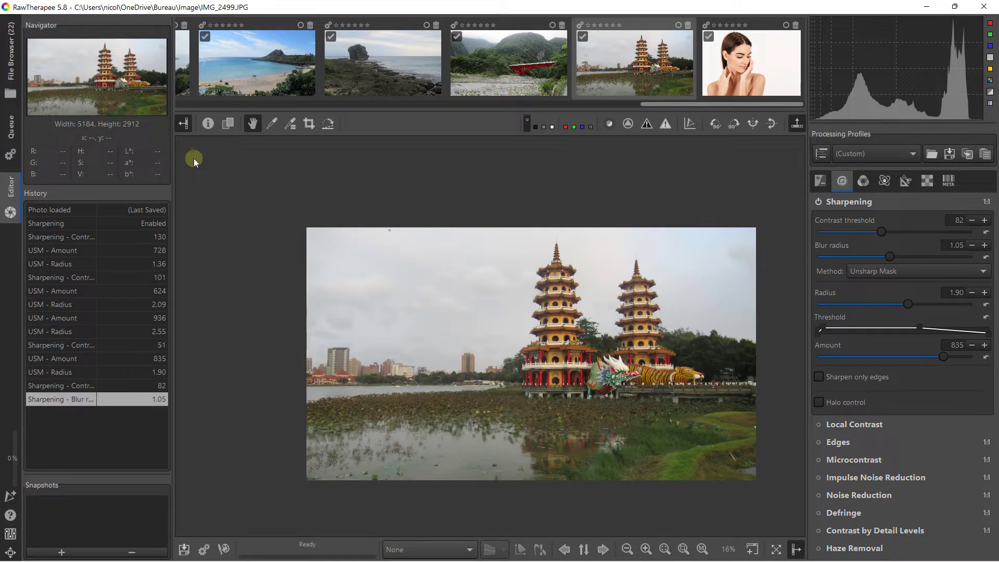